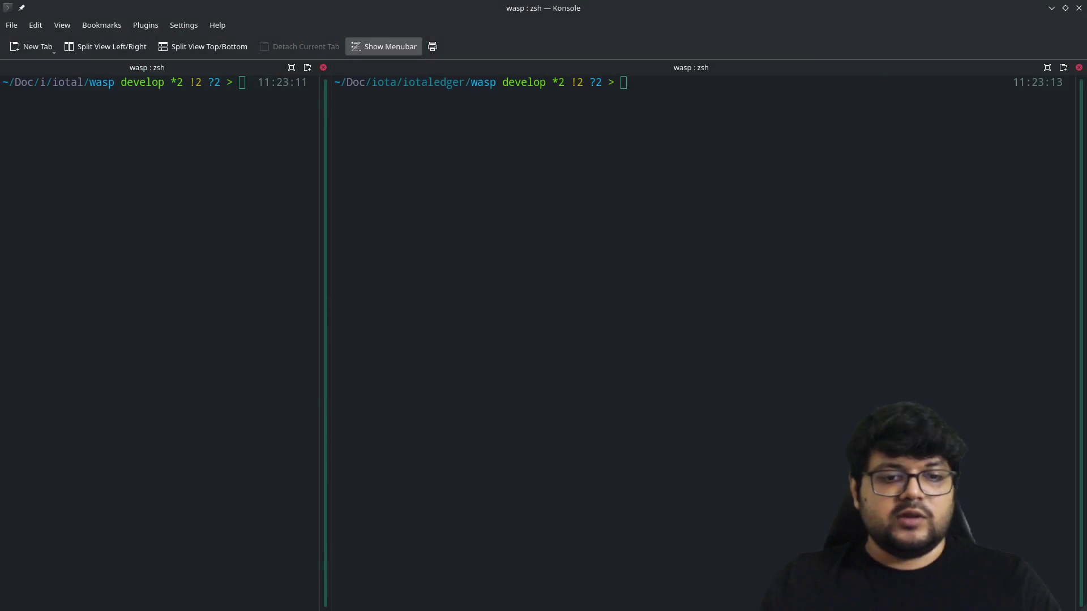
# Start the Wasp node in the left pane with ./wasp --logger.level="warn"
pyautogui.click(178, 352)
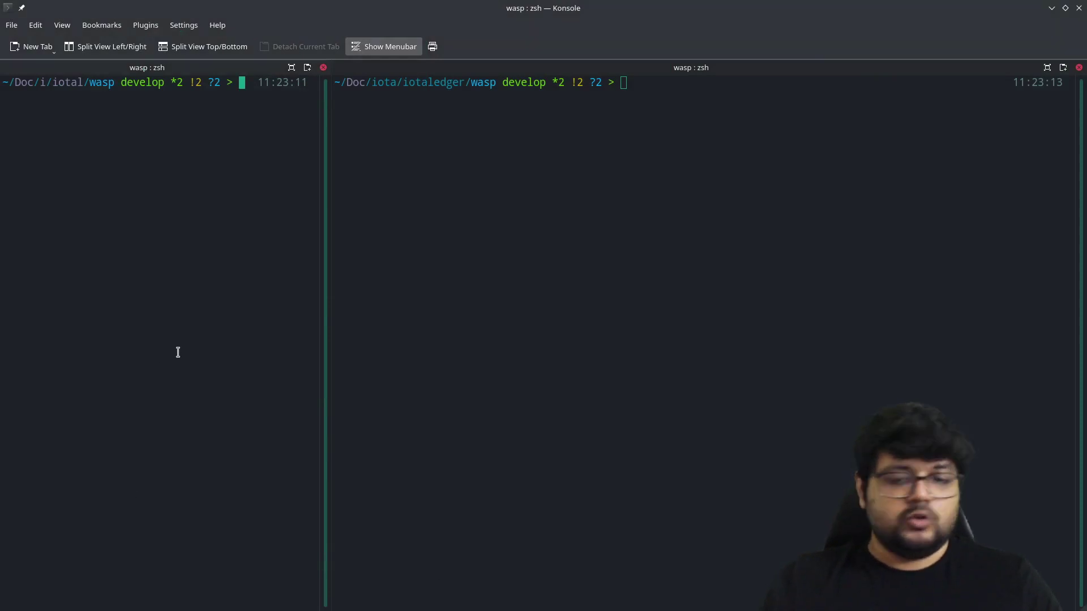
pyautogui.write('./wasp')
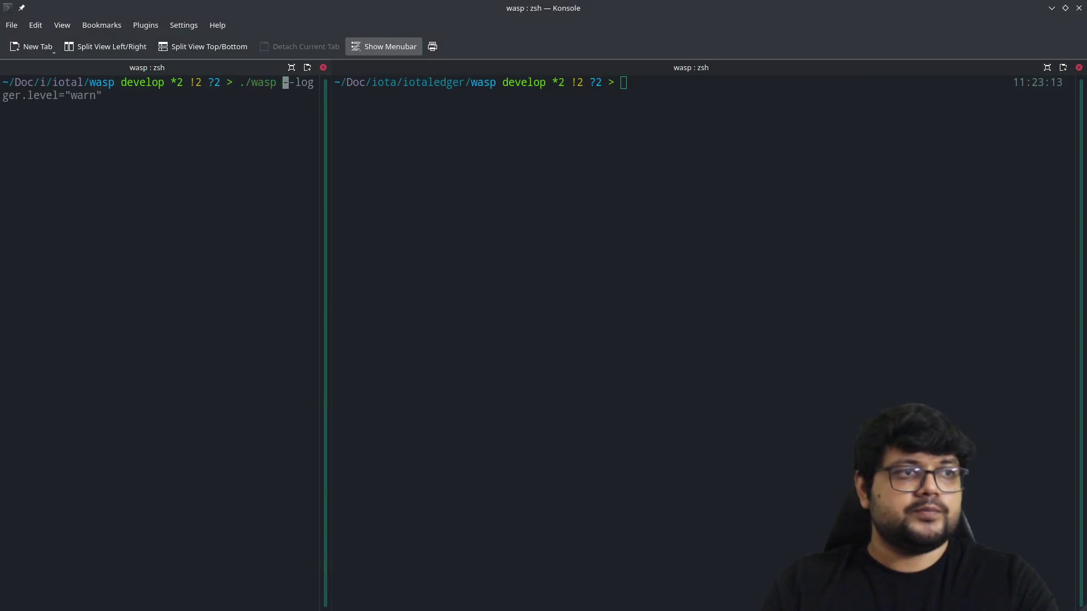
pyautogui.press('Right')
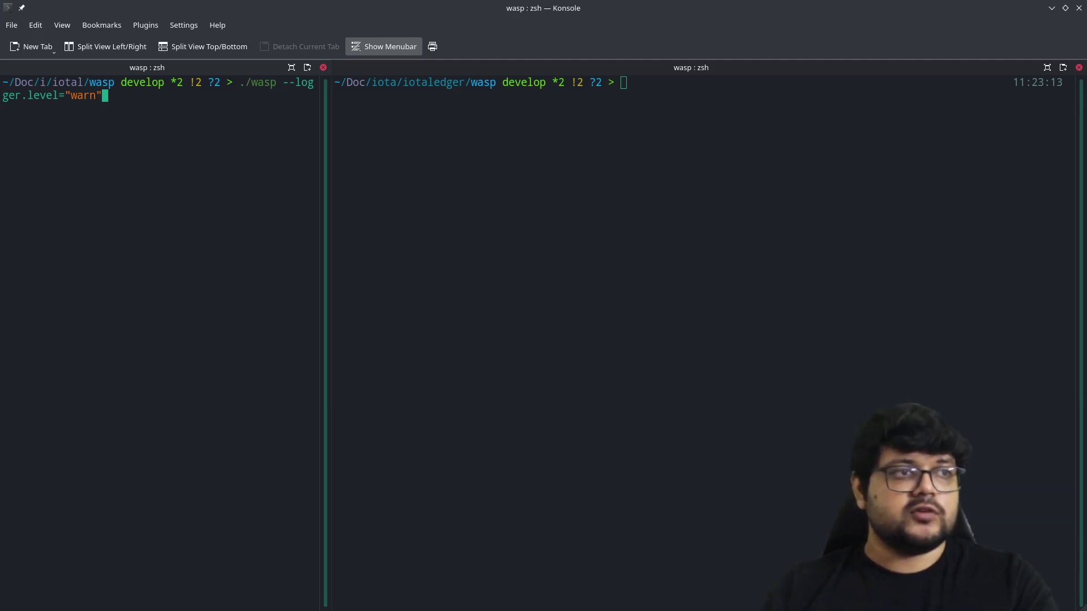
pyautogui.press('Return')
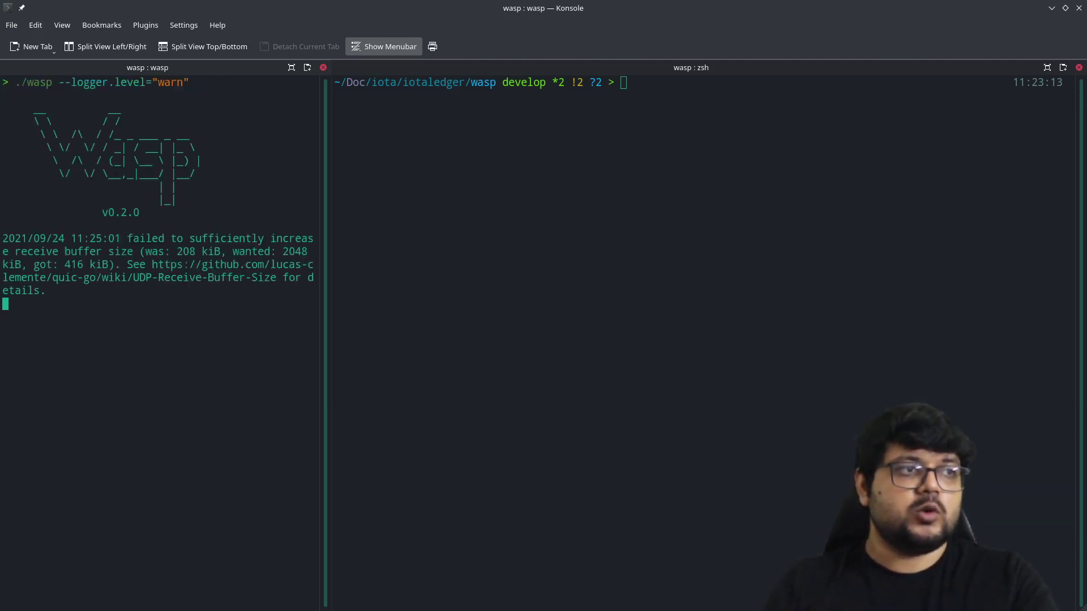
# Check the Wasp dashboard's Chains page in Chrome, then come back to the terminal
pyautogui.click(617, 342)
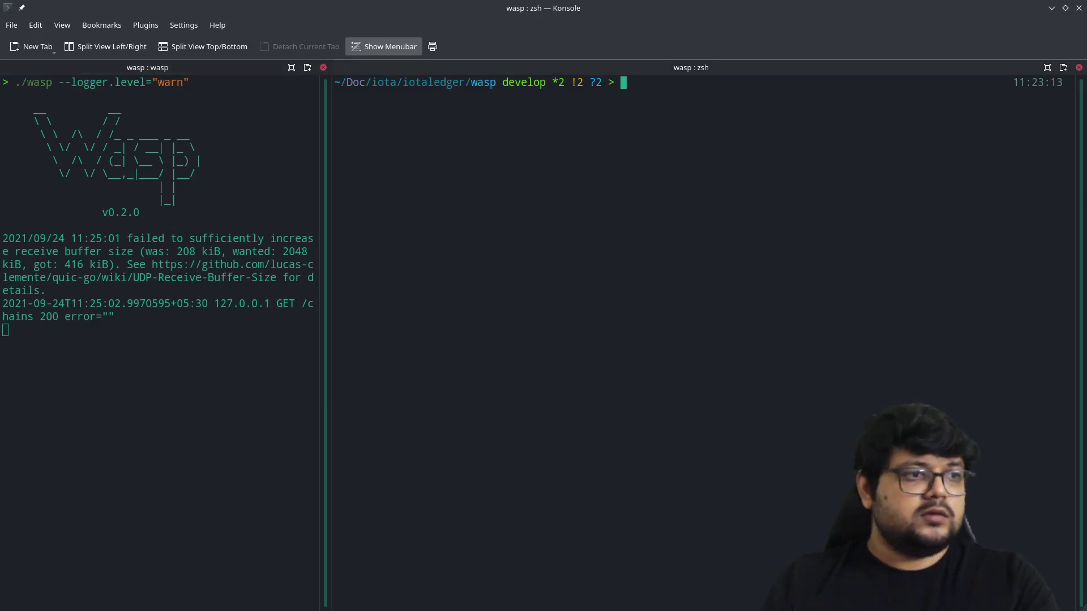
pyautogui.hotkey('alt', 'Tab')
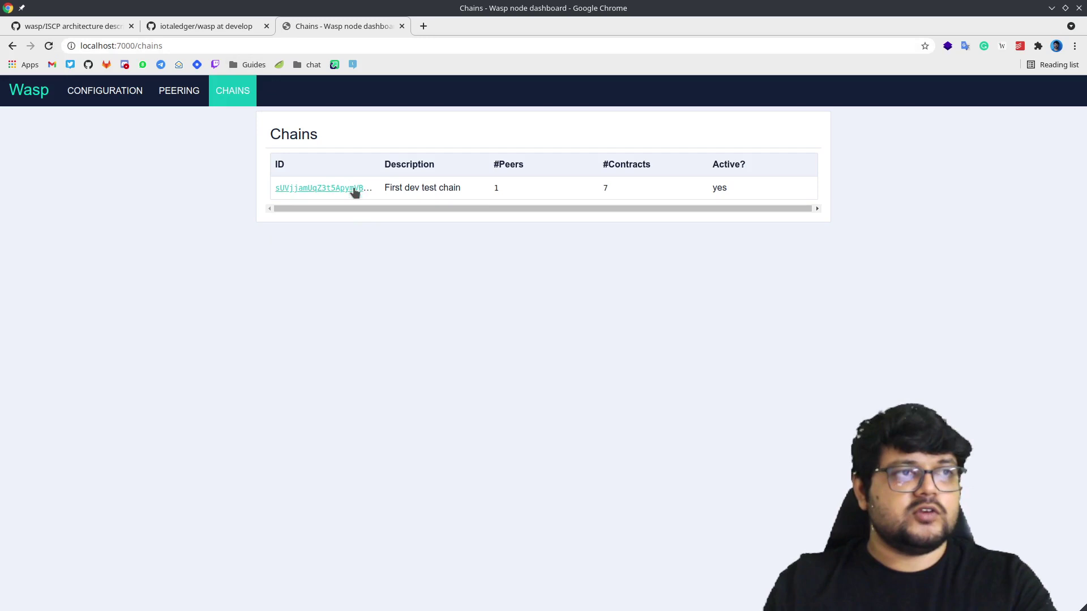
pyautogui.hotkey('alt', 'Tab')
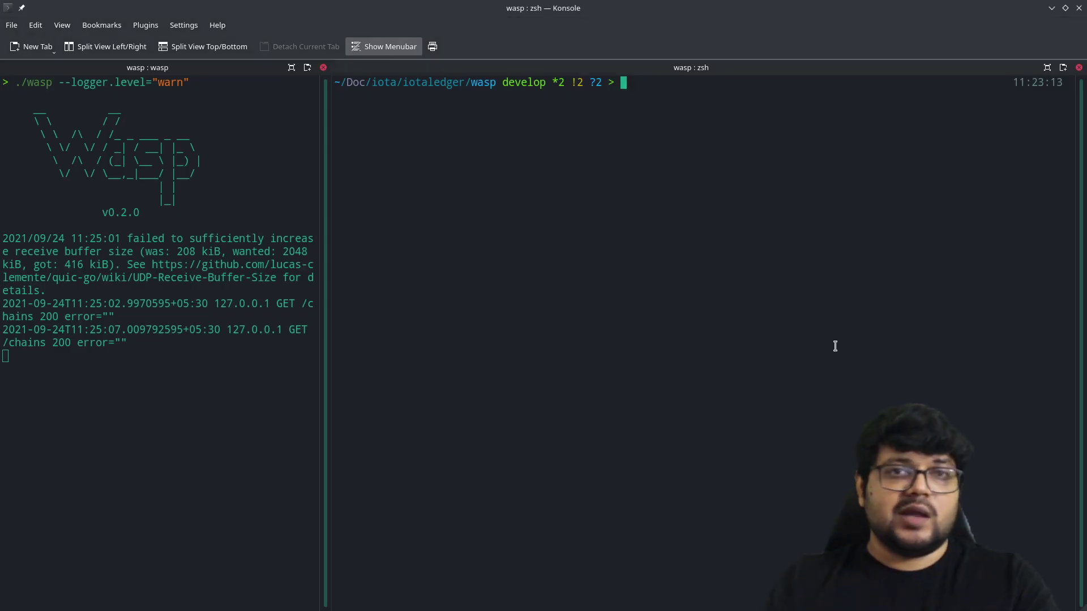
# List the wasp folder with ls in the right pane and pick out the waspdb folder
pyautogui.write('ls')
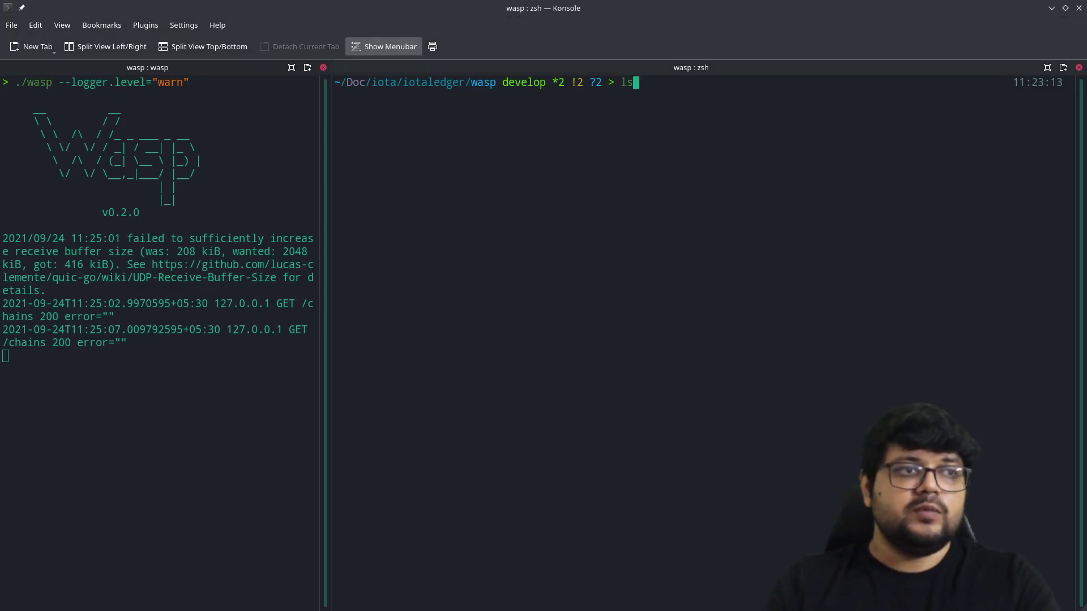
pyautogui.press('Return')
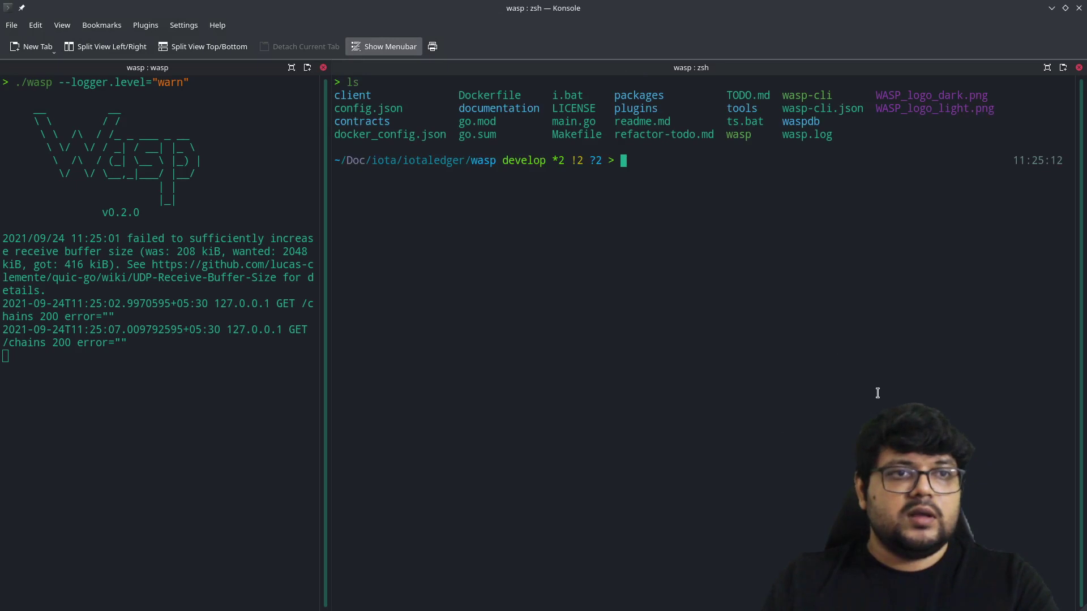
pyautogui.doubleClick(801, 121)
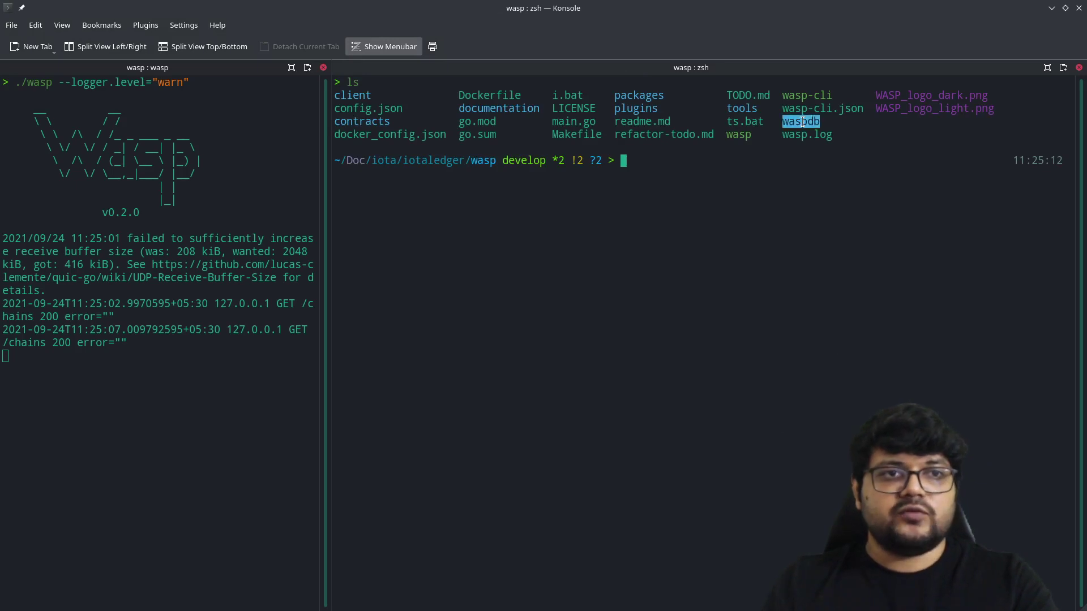
pyautogui.click(823, 290)
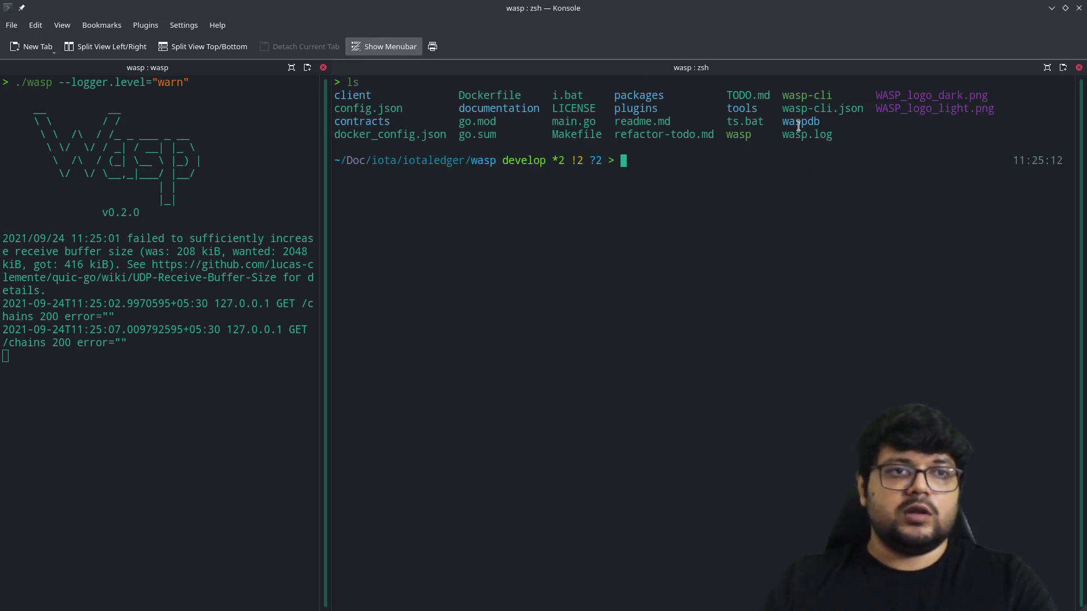
pyautogui.doubleClick(817, 120)
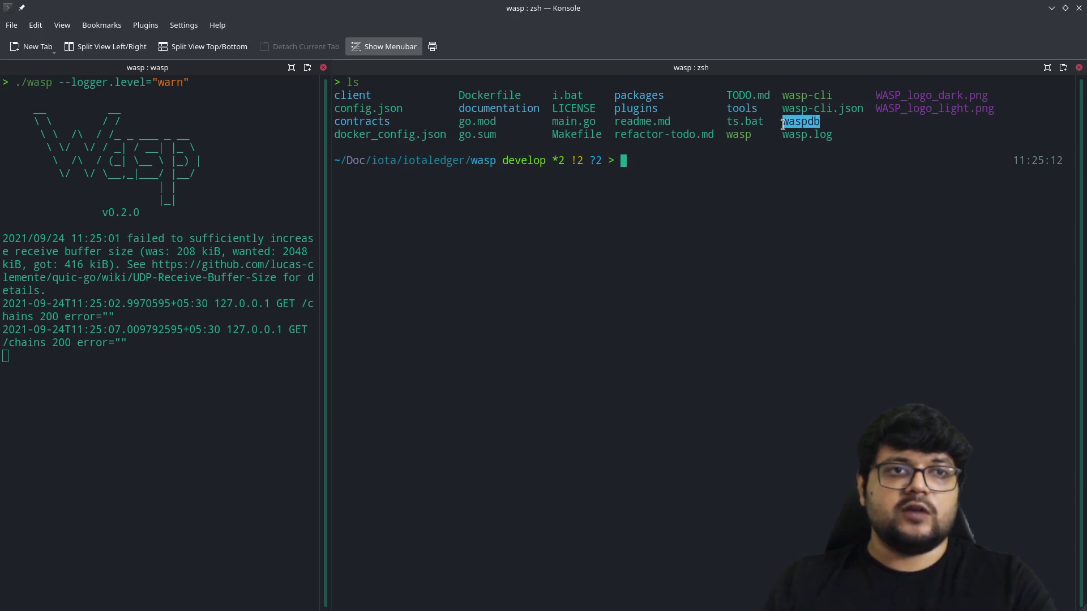
pyautogui.click(731, 443)
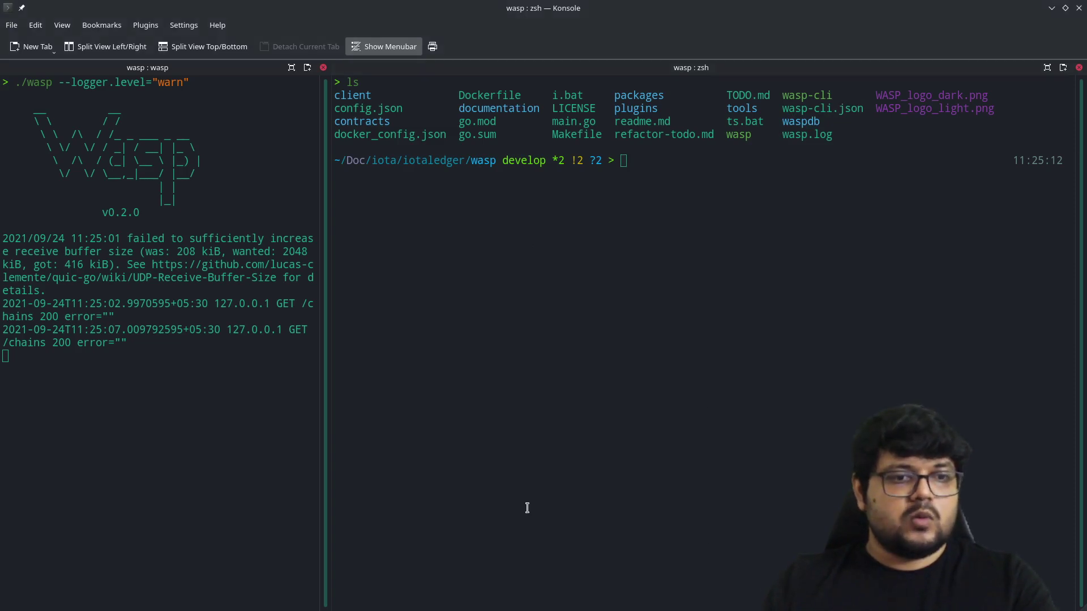
# Run ./wasp-cli chain deposit IOTA:10000 to post an on-ledger deposit request
pyautogui.write('./wasp')
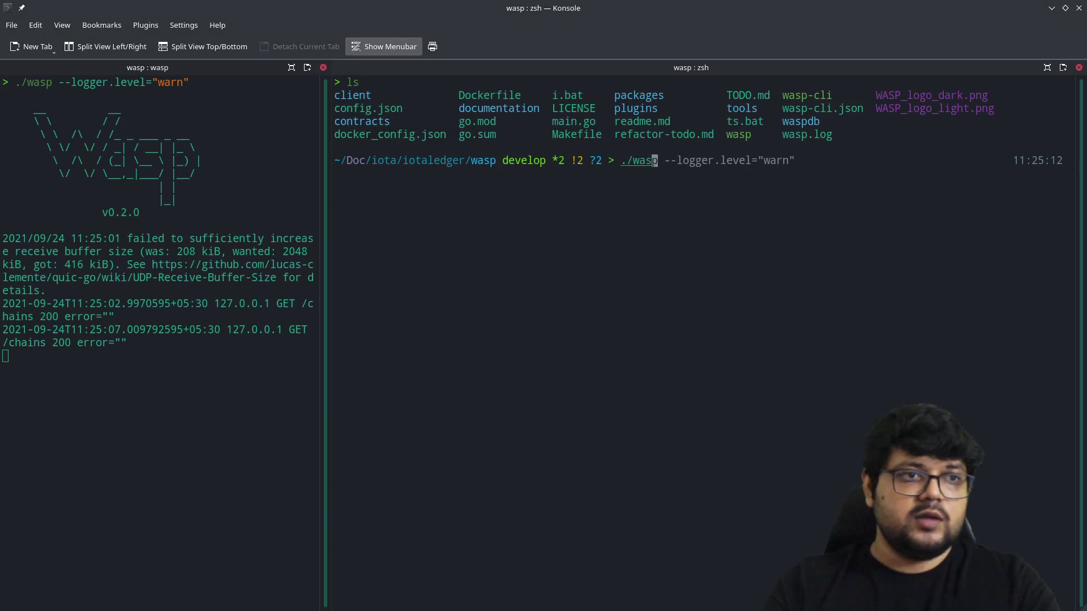
pyautogui.press('Up')
pyautogui.press('Up')
pyautogui.press('Up')
pyautogui.press('Up')
pyautogui.press('Up')
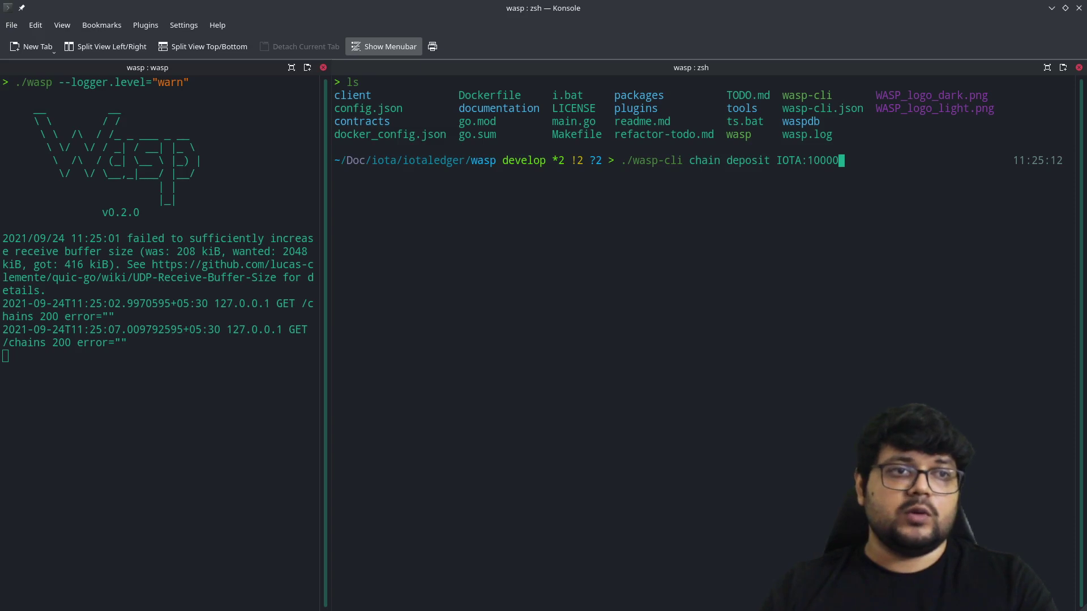
pyautogui.press('Return')
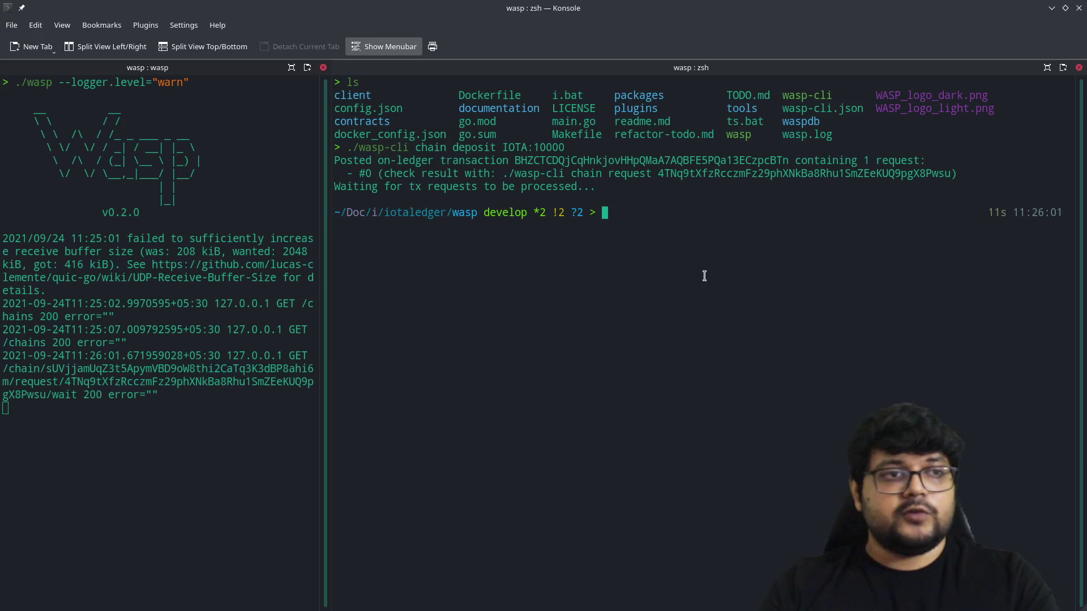
# Recall the ./wasp-cli chain evm deploy -a devtest --alloc command, check its wallet address, then switch to Brave
pyautogui.write('./wasp-cli')
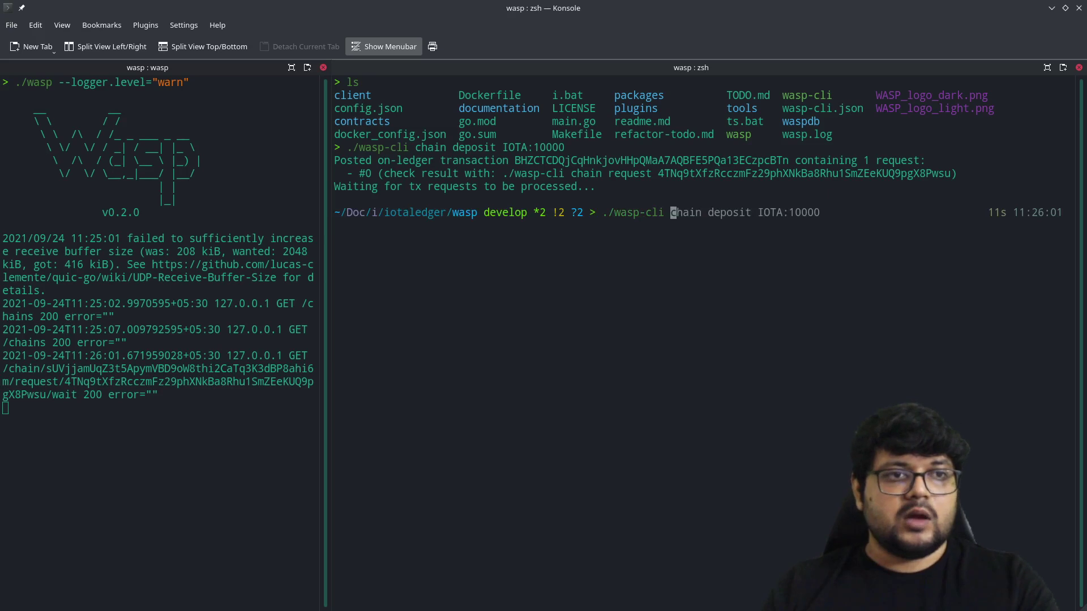
pyautogui.press('Up')
pyautogui.press('Up')
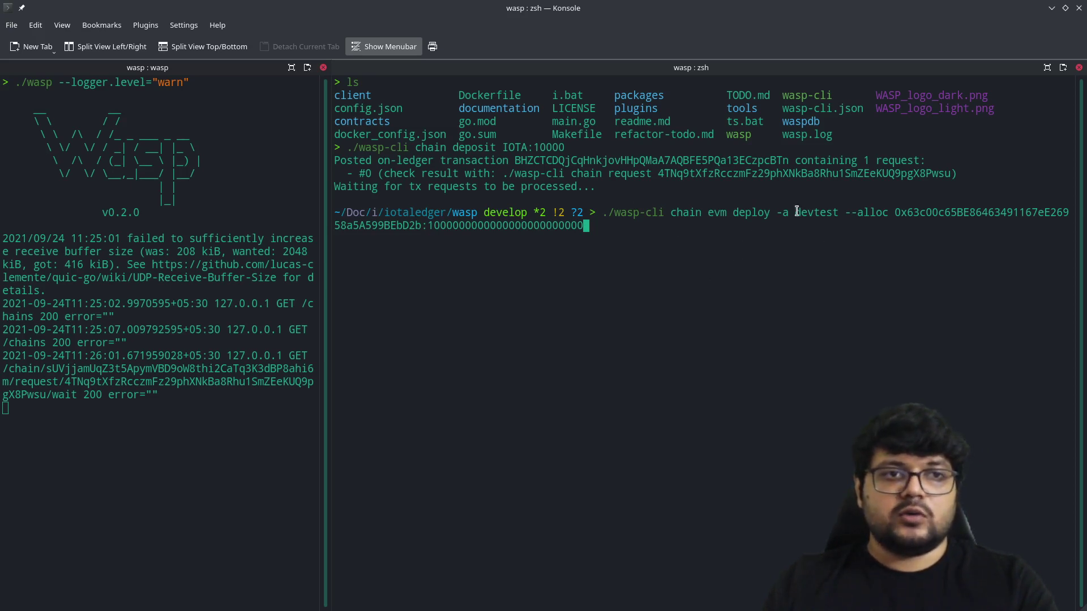
pyautogui.moveTo(795, 212); pyautogui.dragTo(419, 226)
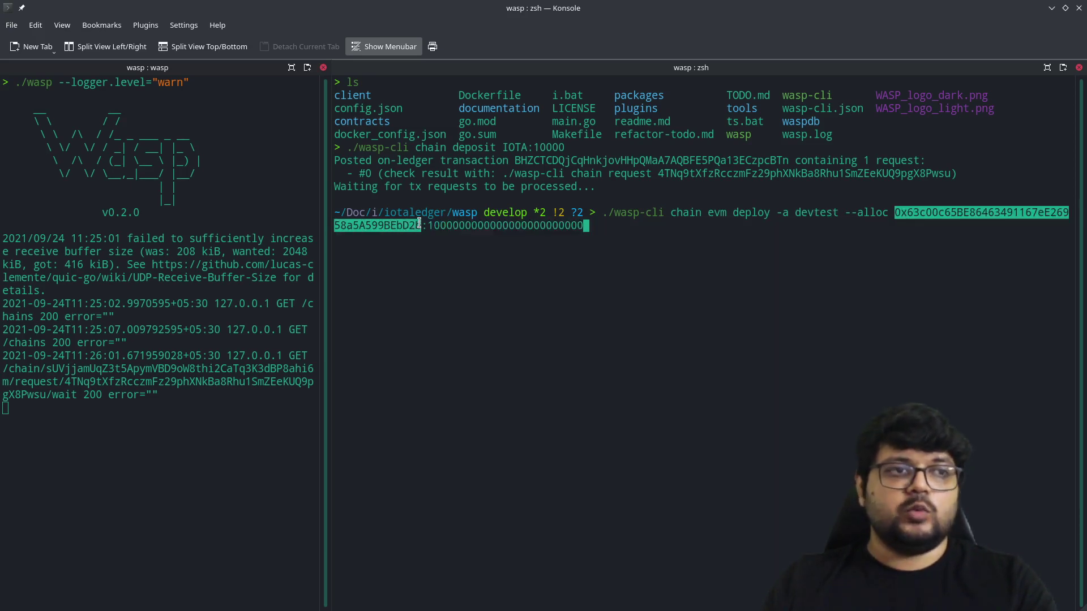
pyautogui.click(740, 305)
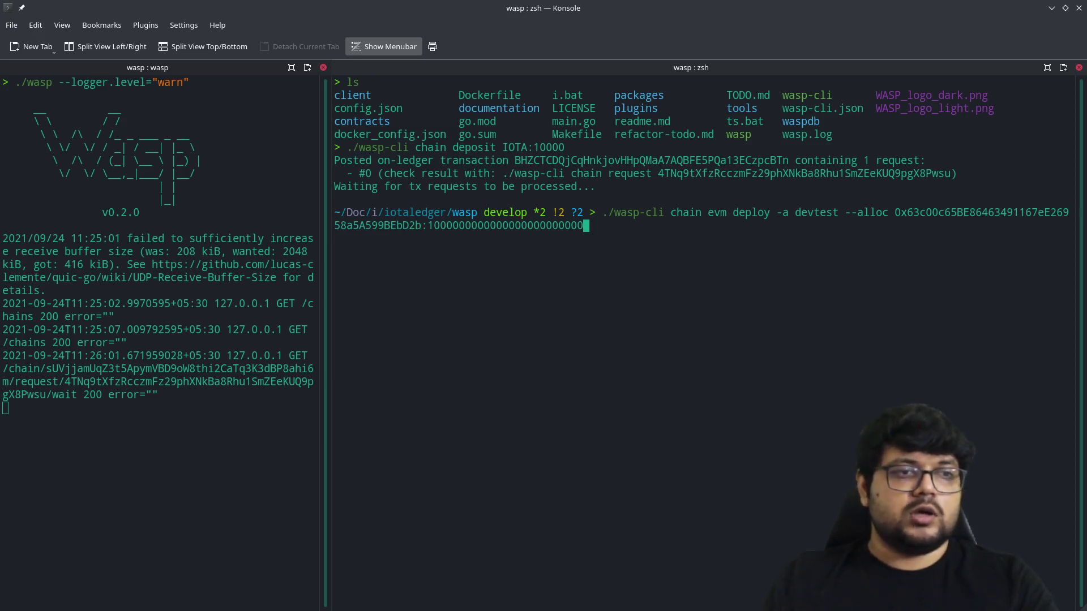
pyautogui.hotkey('alt', 'Tab')
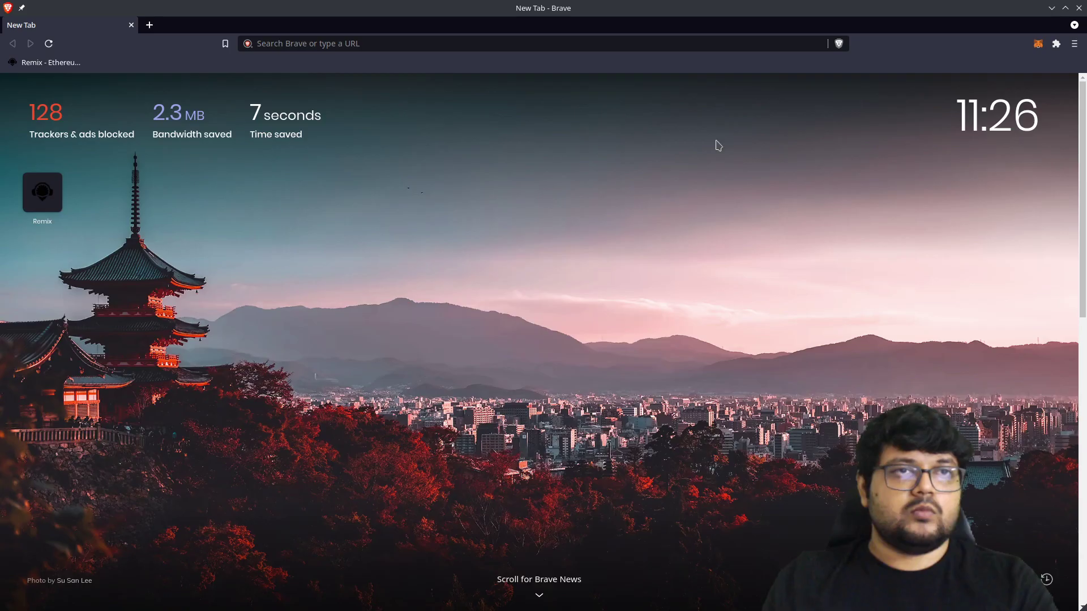
# Open MetaMask and review Account 1's 0 ETH balance and account list
pyautogui.click(1039, 44)
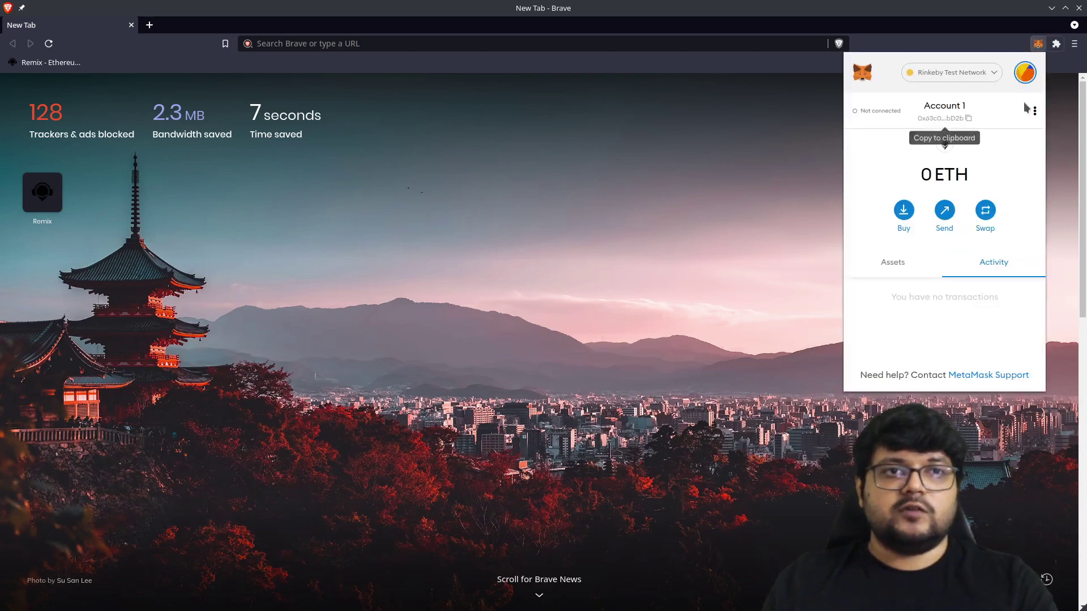
pyautogui.click(1035, 112)
pyautogui.click(1025, 72)
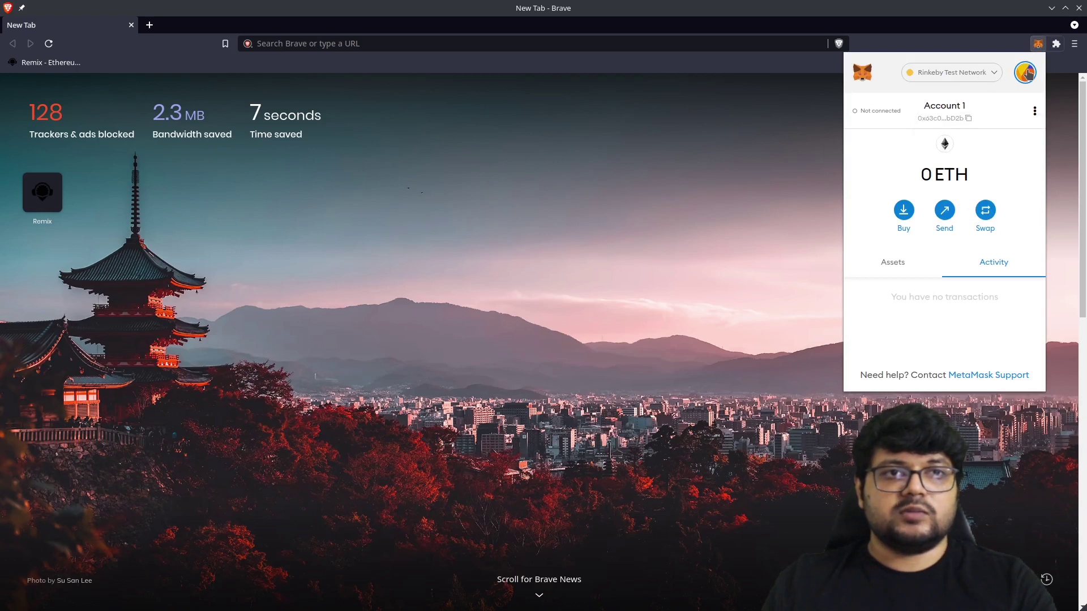
pyautogui.click(1025, 72)
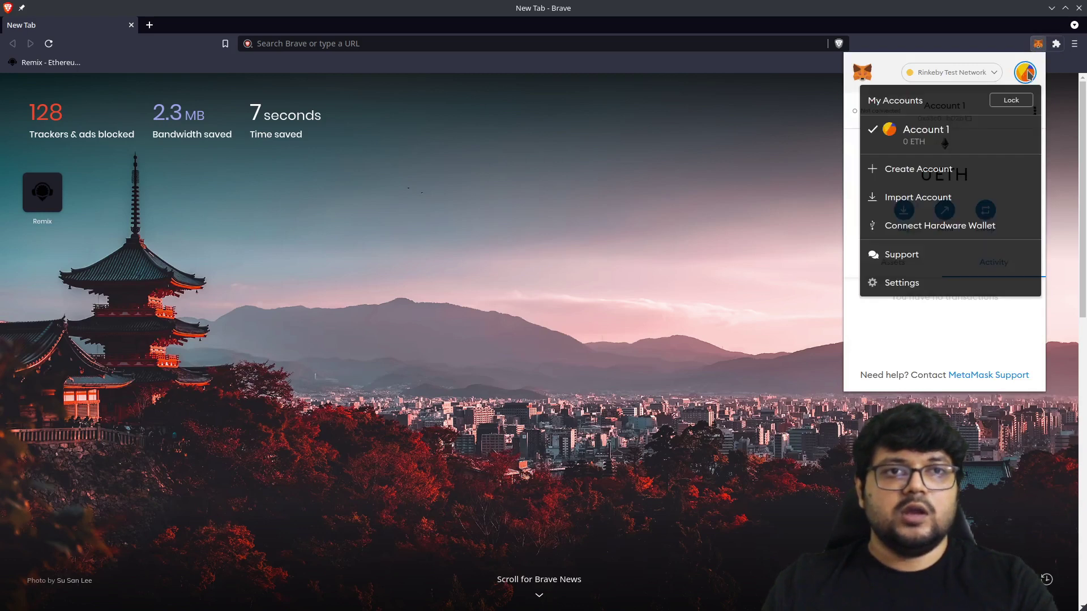
pyautogui.click(851, 179)
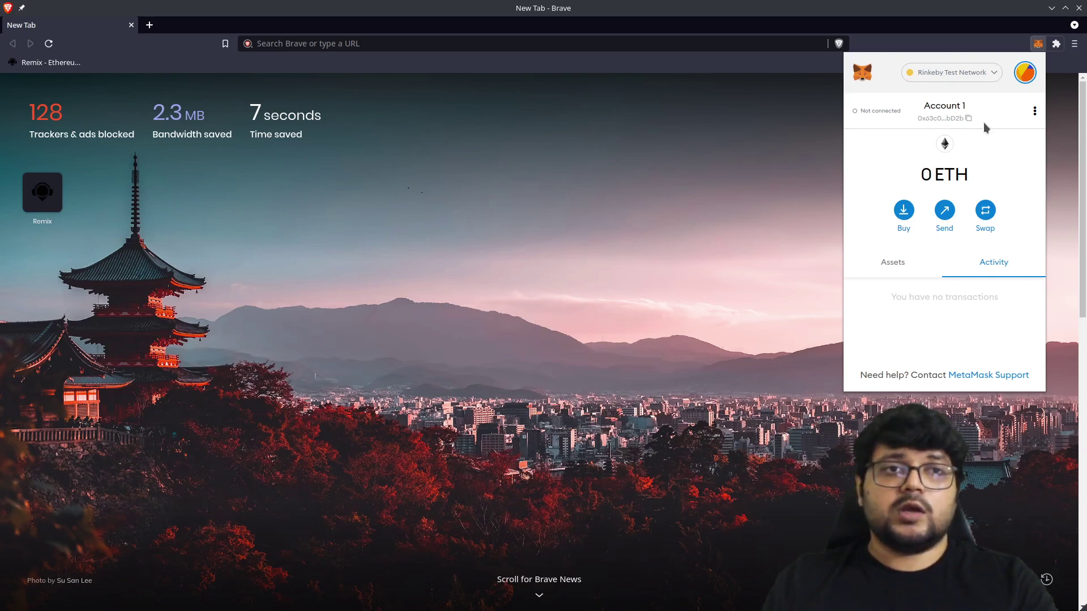
# Switch MetaMask to Localhost 8545, back to Rinkeby Test Network, then return to Konsole
pyautogui.click(989, 72)
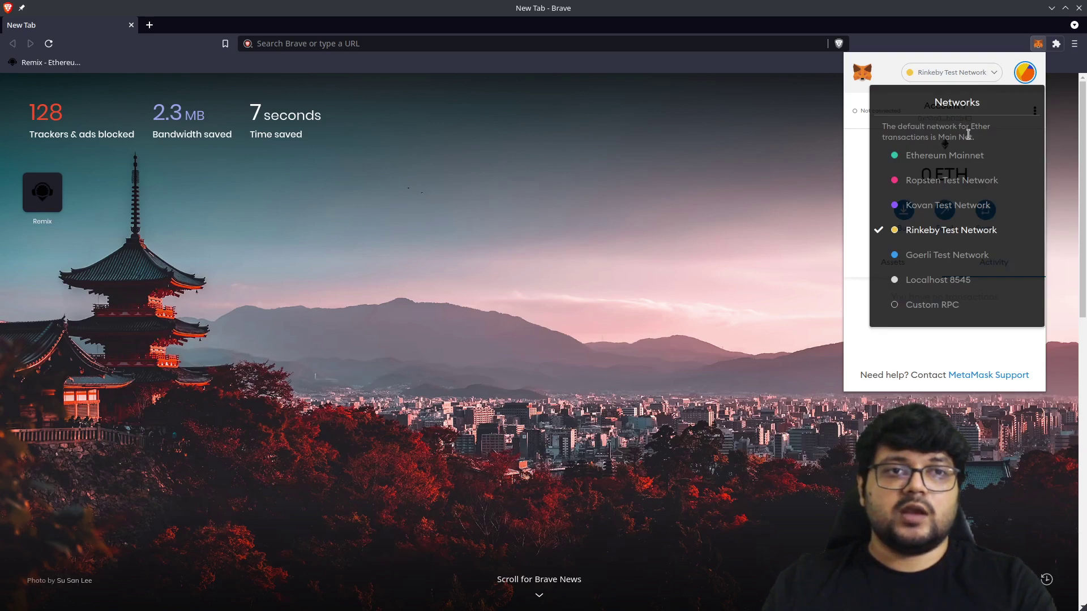
pyautogui.click(933, 282)
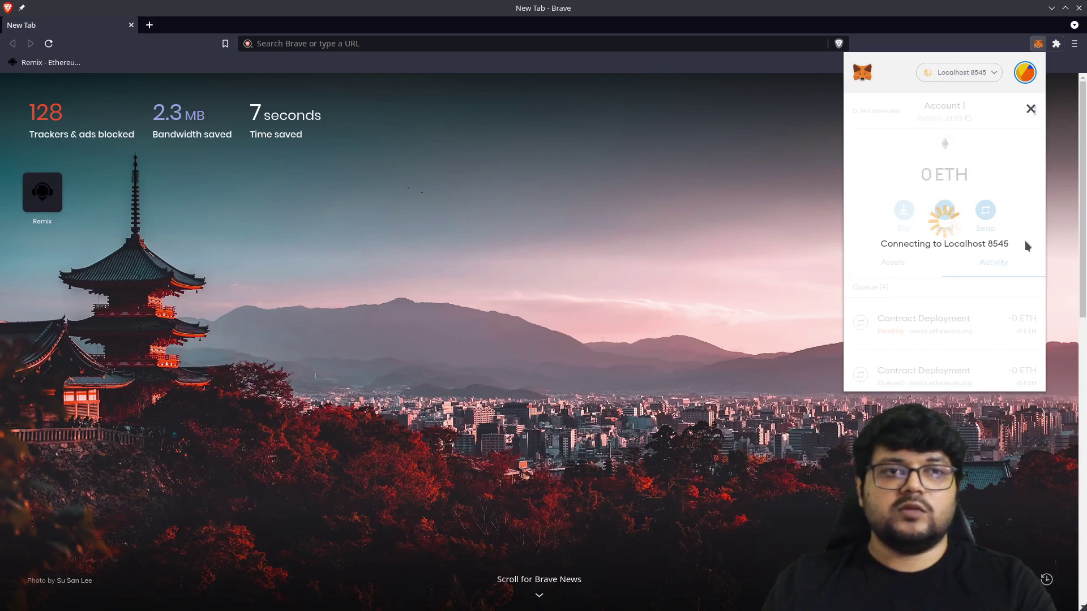
pyautogui.click(986, 73)
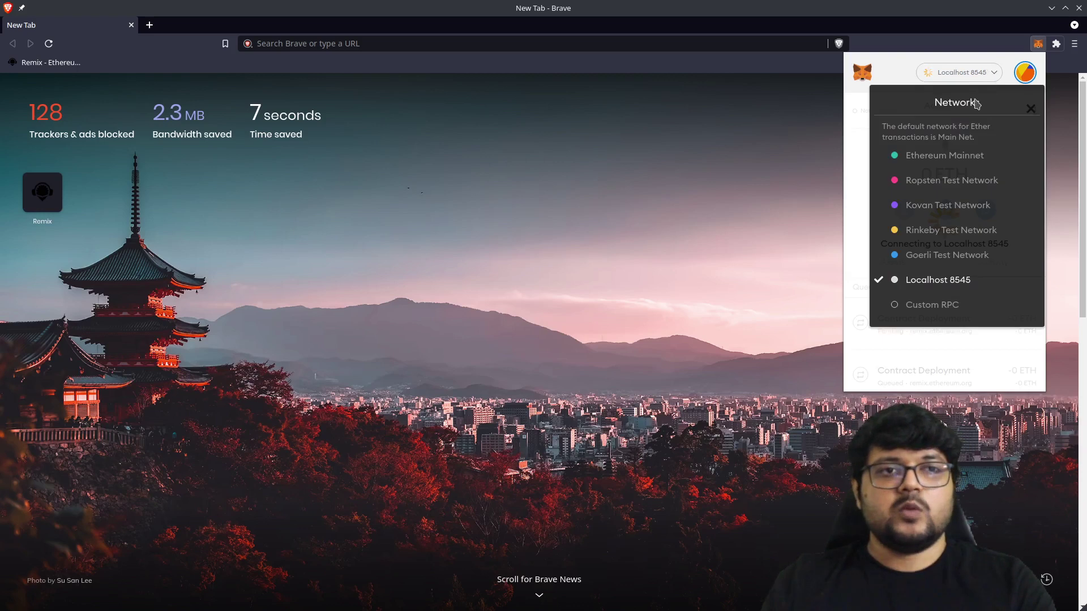
pyautogui.click(951, 230)
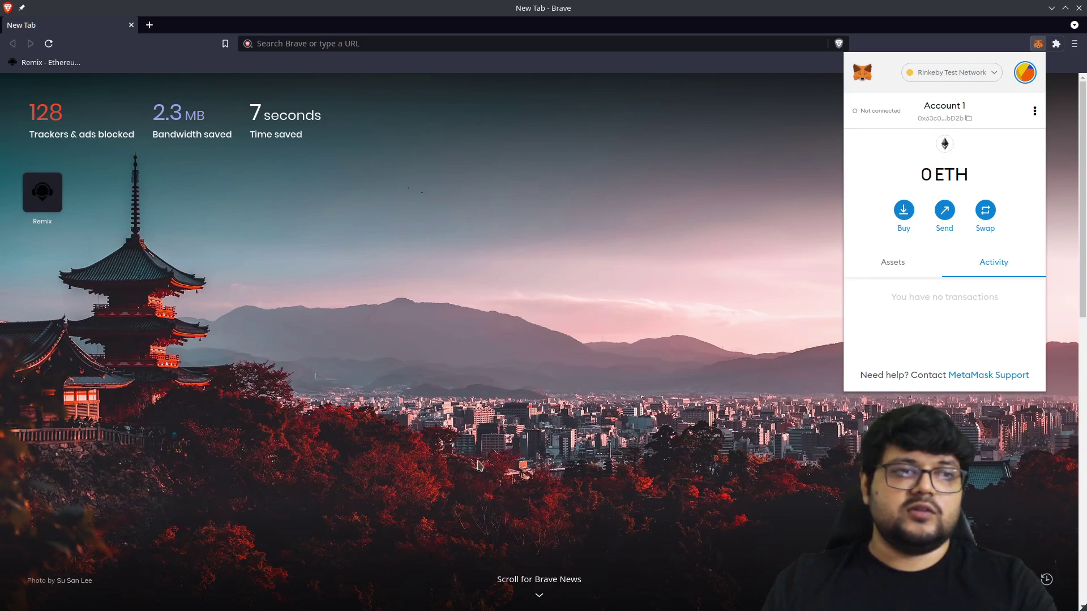
pyautogui.hotkey('alt', 'Tab')
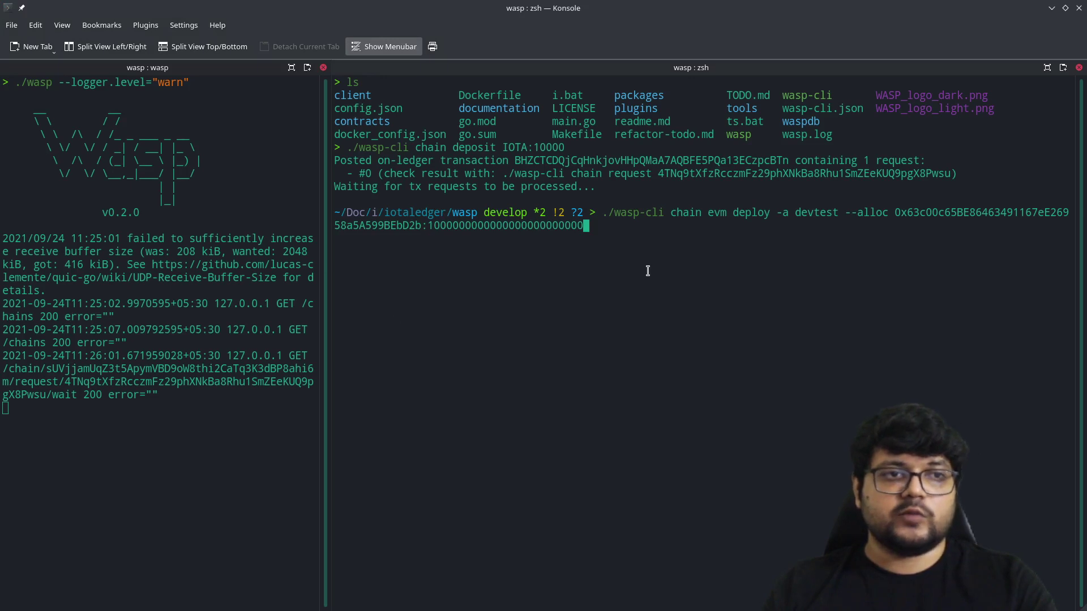
# Run the devtest EVM deploy with the wallet allocation, then view the dashboard's Chains page
pyautogui.press('Return')
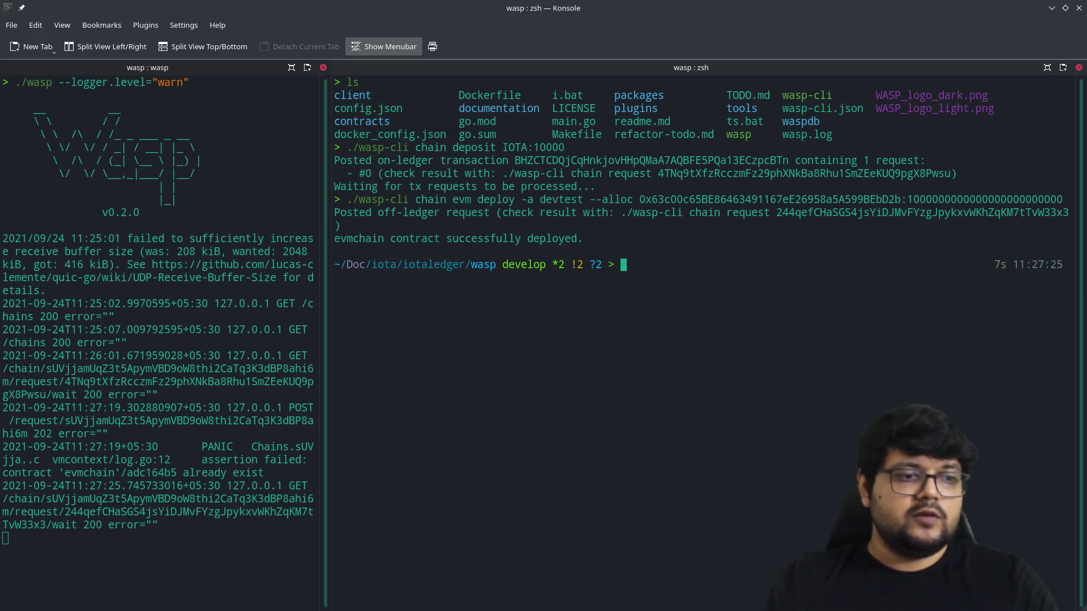
pyautogui.hotkey('alt', 'Tab')
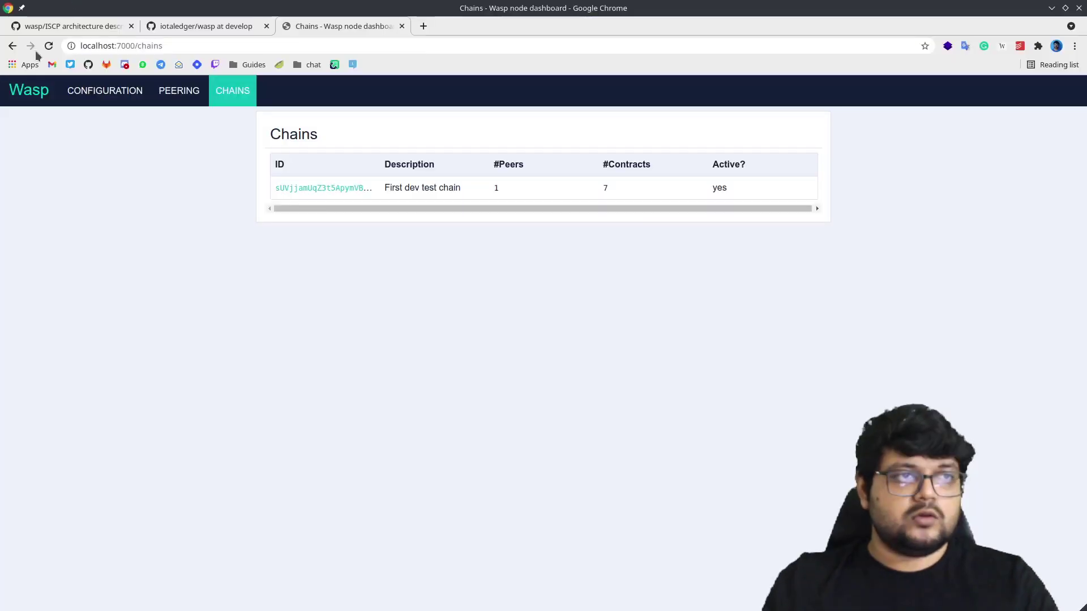
# View the First dev test chain's evmchain contract (hname adc164b5, 0 IOTA fees), then return to Konsole
pyautogui.click(306, 190)
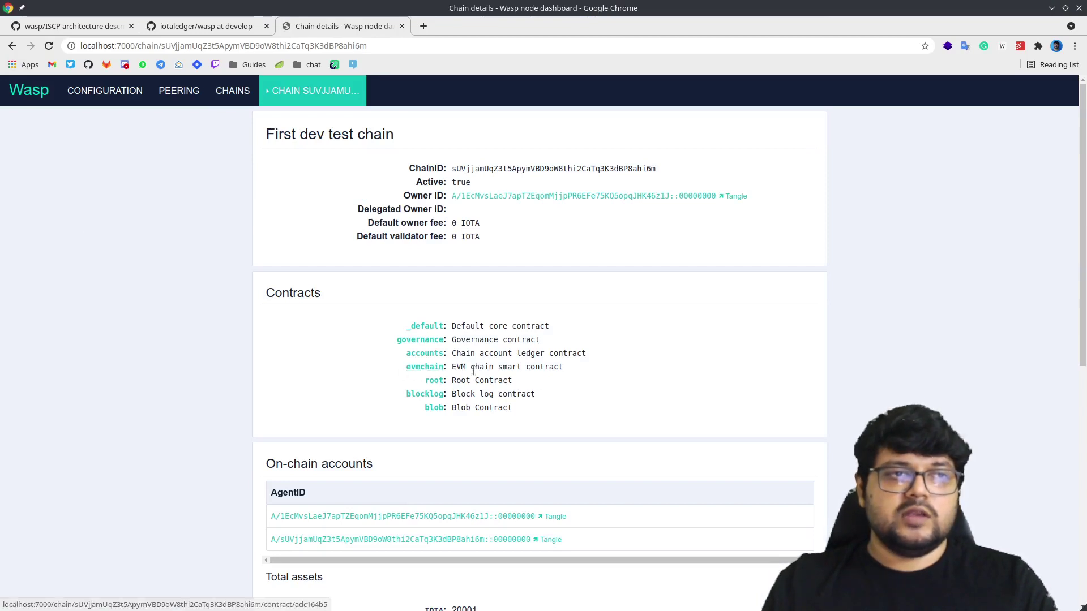
pyautogui.click(420, 369)
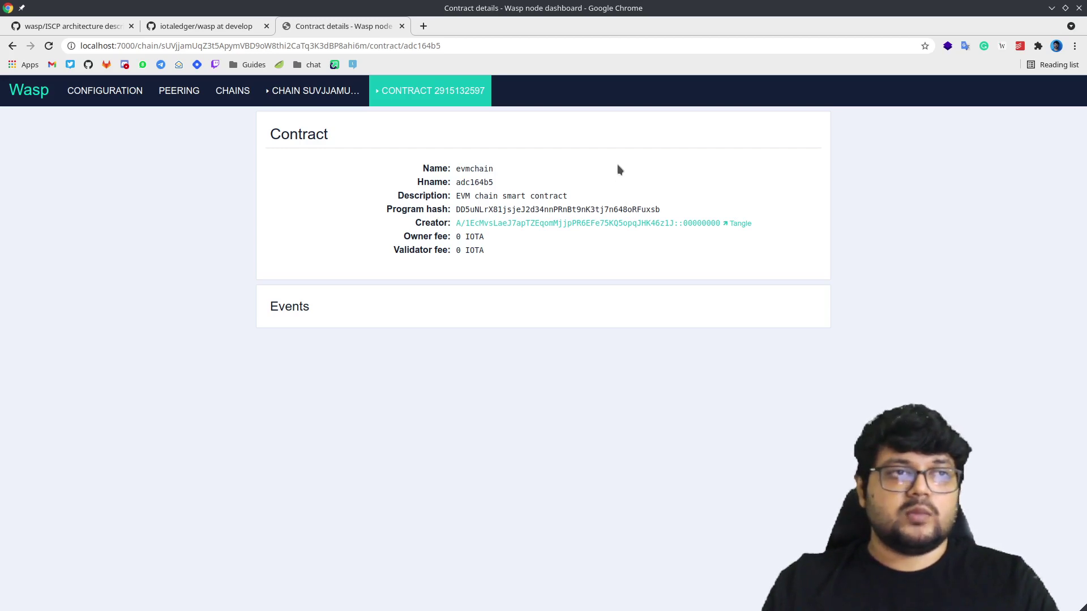
pyautogui.hotkey('alt', 'Tab')
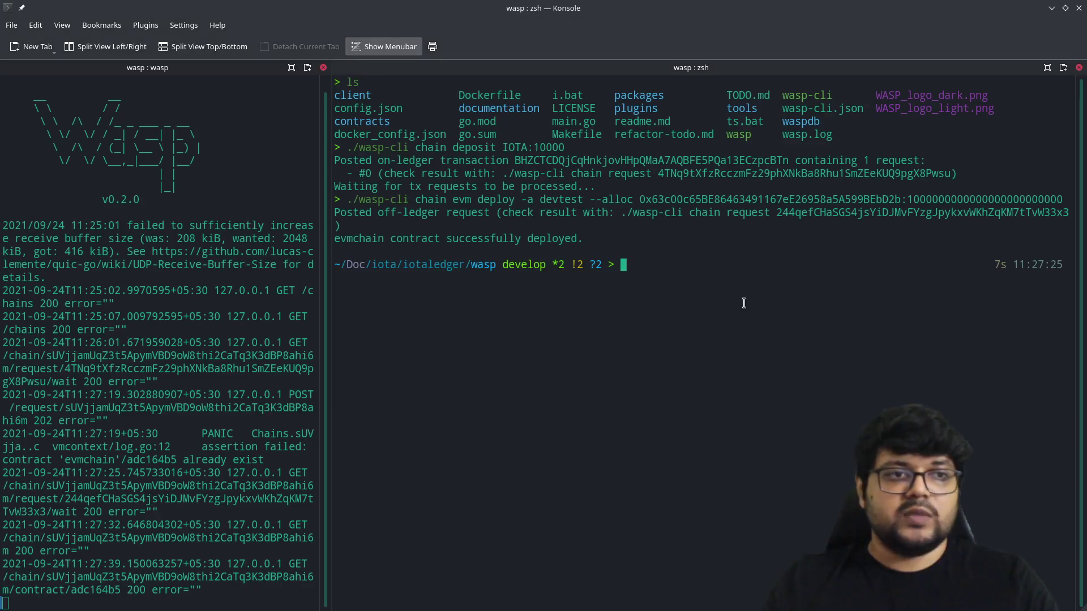
# Edit the recalled command into ./wasp-cli chain evm jsonrpc and run it, serving on :8545
pyautogui.press('Up')
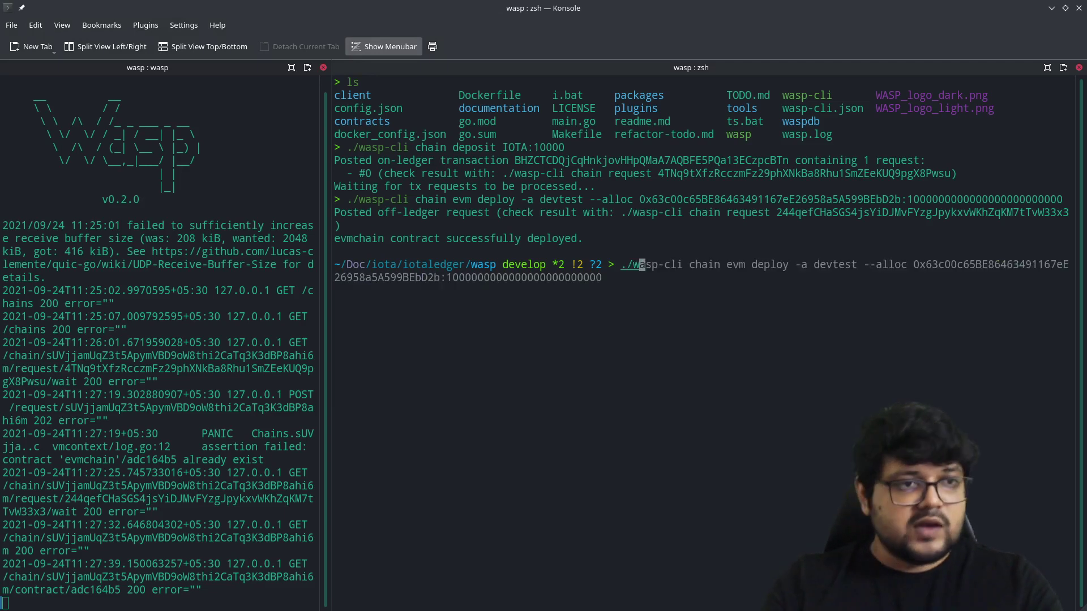
pyautogui.hotkey('ctrl', 'a')
pyautogui.press('Right')
pyautogui.press('Right')
pyautogui.press('Right')
pyautogui.press('Right')
pyautogui.press('Right')
pyautogui.press('Right')
pyautogui.press('Right')
pyautogui.press('Right')
pyautogui.press('Right')
pyautogui.press('Right')
pyautogui.press('Right')
pyautogui.press('Right')
pyautogui.press('Right')
pyautogui.press('Right')
pyautogui.press('Right')
pyautogui.press('Right')
pyautogui.press('Right')
pyautogui.press('Right')
pyautogui.press('Right')
pyautogui.press('Right')
pyautogui.press('Right')
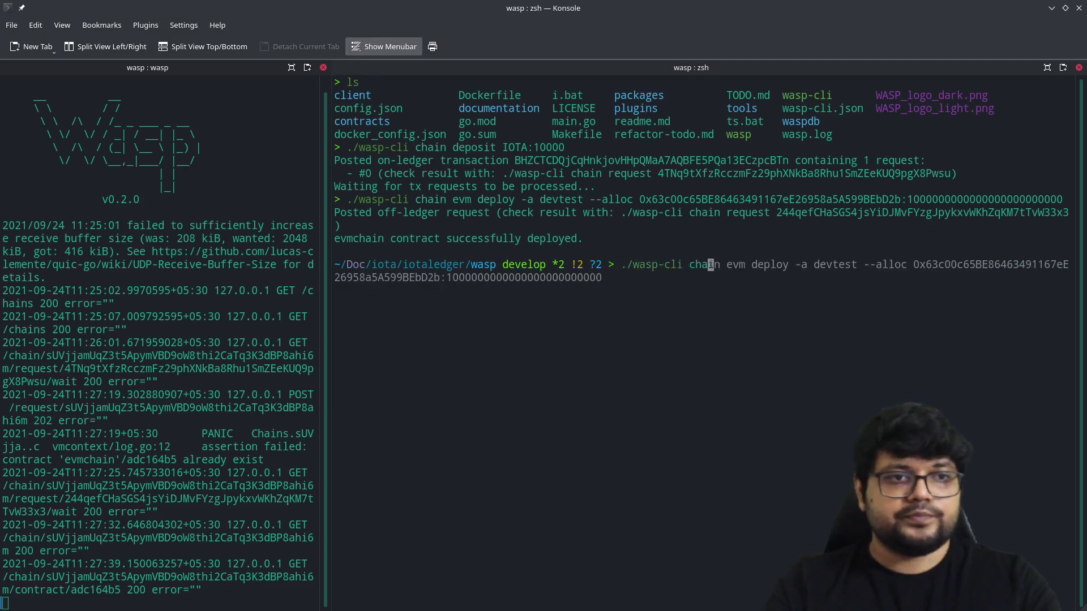
pyautogui.hotkey('ctrl', 'k')
pyautogui.write('jsonrpc')
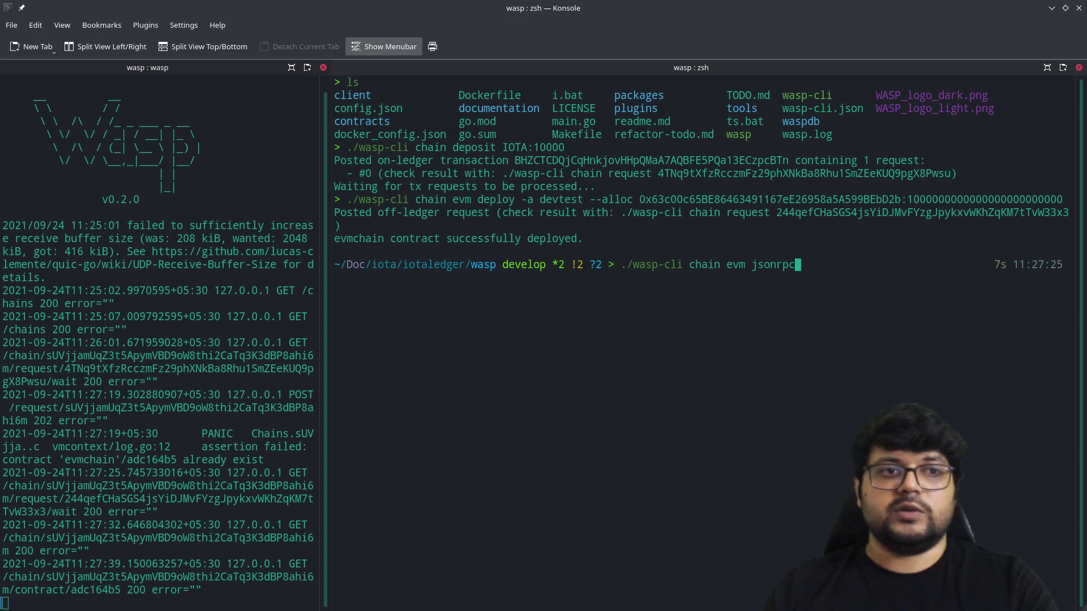
pyautogui.press('Return')
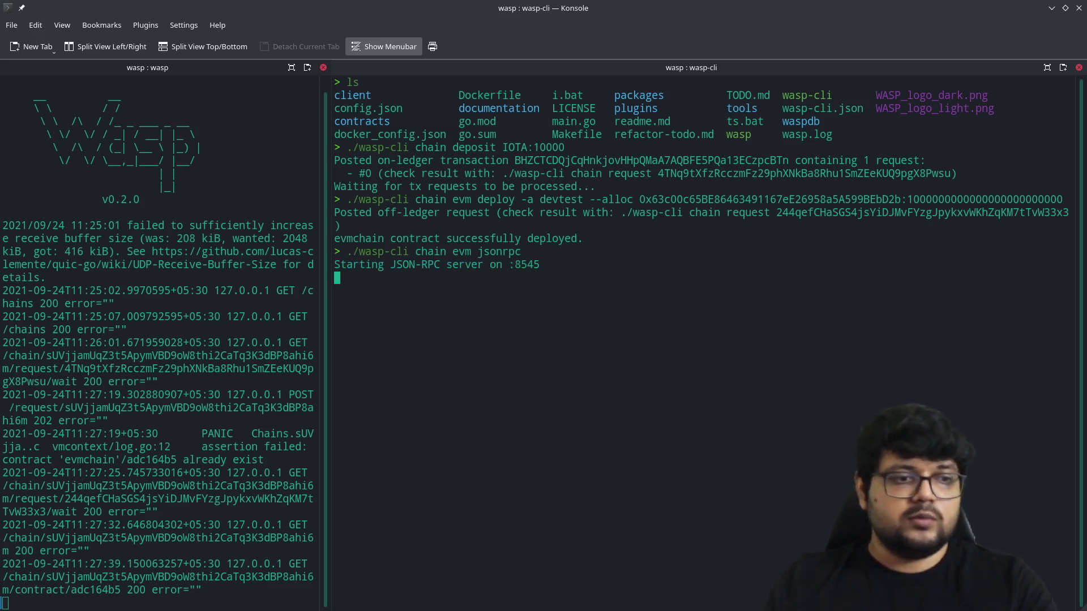
# In Brave, open MetaMask's Custom RPC form from the network list
pyautogui.hotkey('alt', 'Tab')
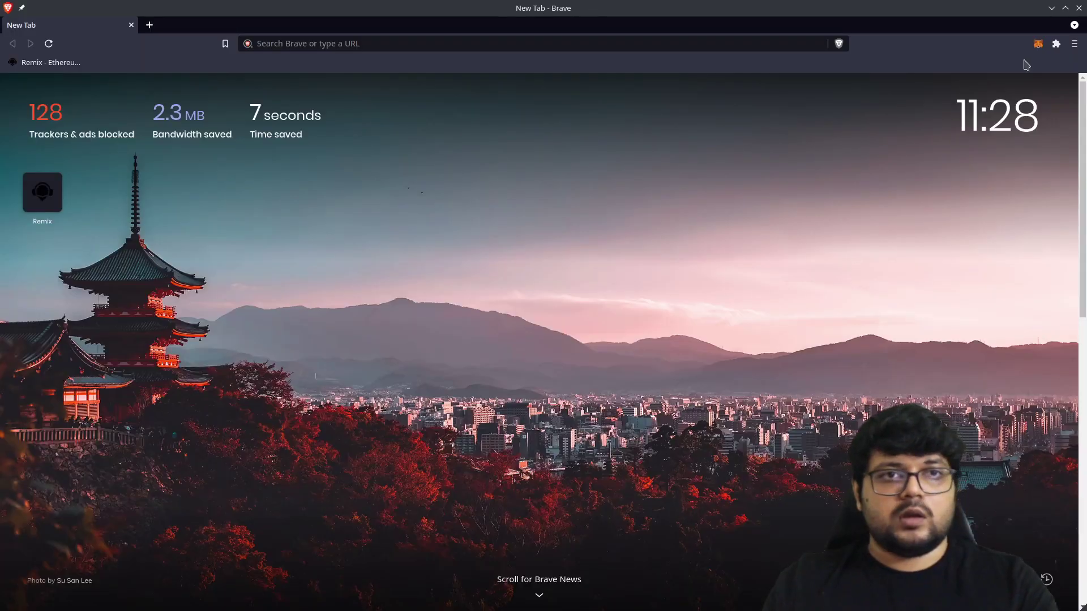
pyautogui.click(1041, 45)
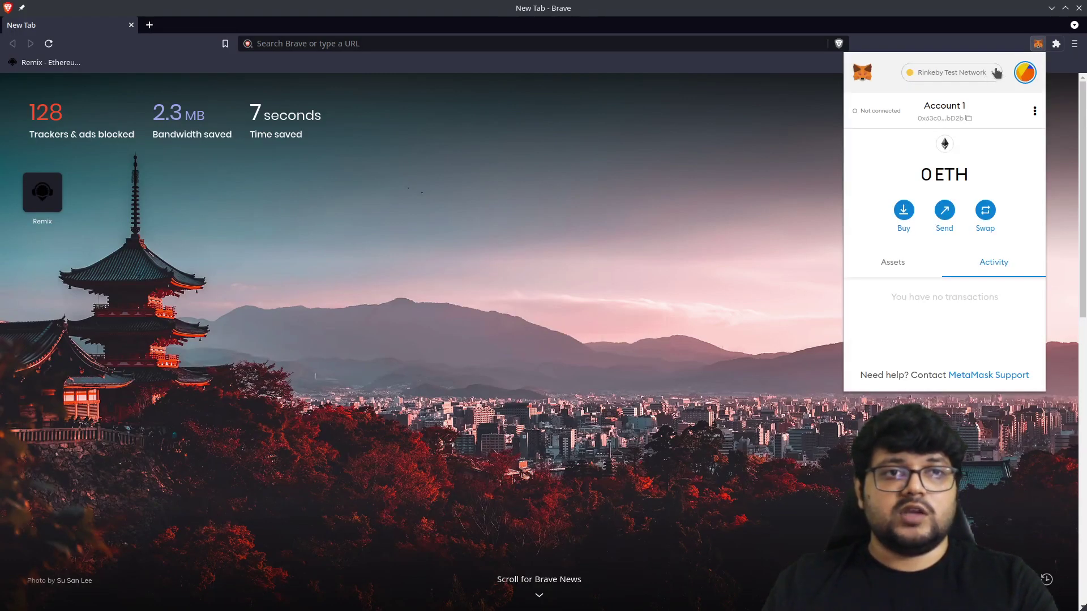
pyautogui.click(996, 72)
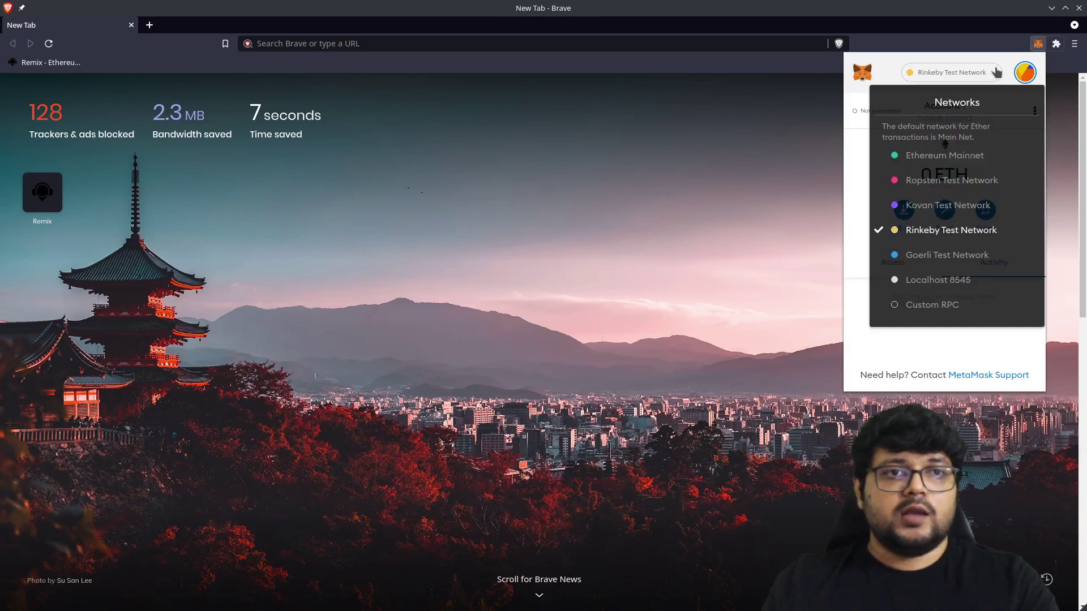
pyautogui.click(933, 304)
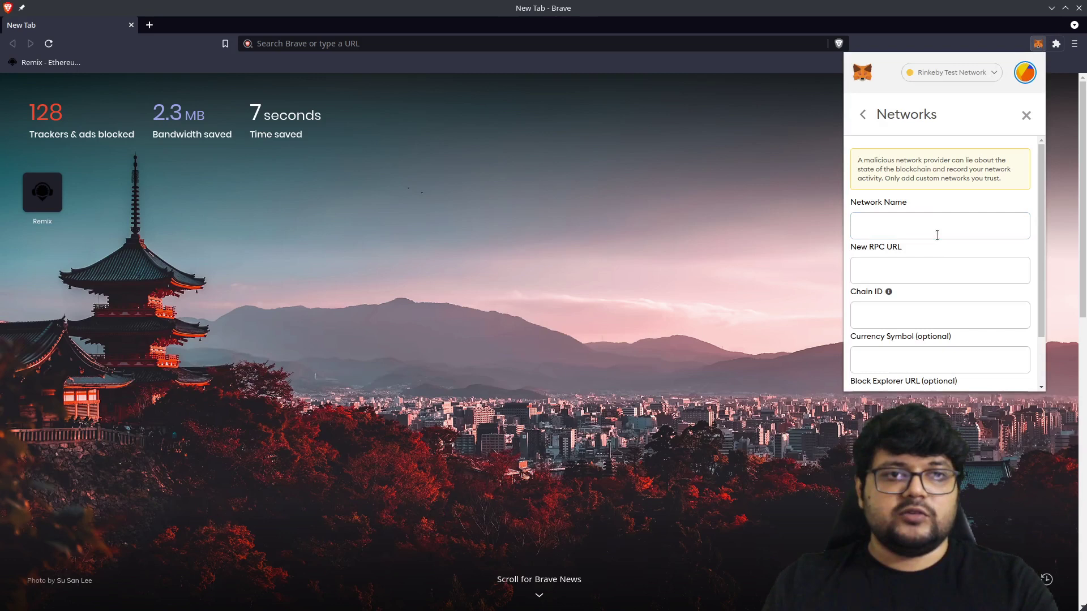
pyautogui.write('wasp')
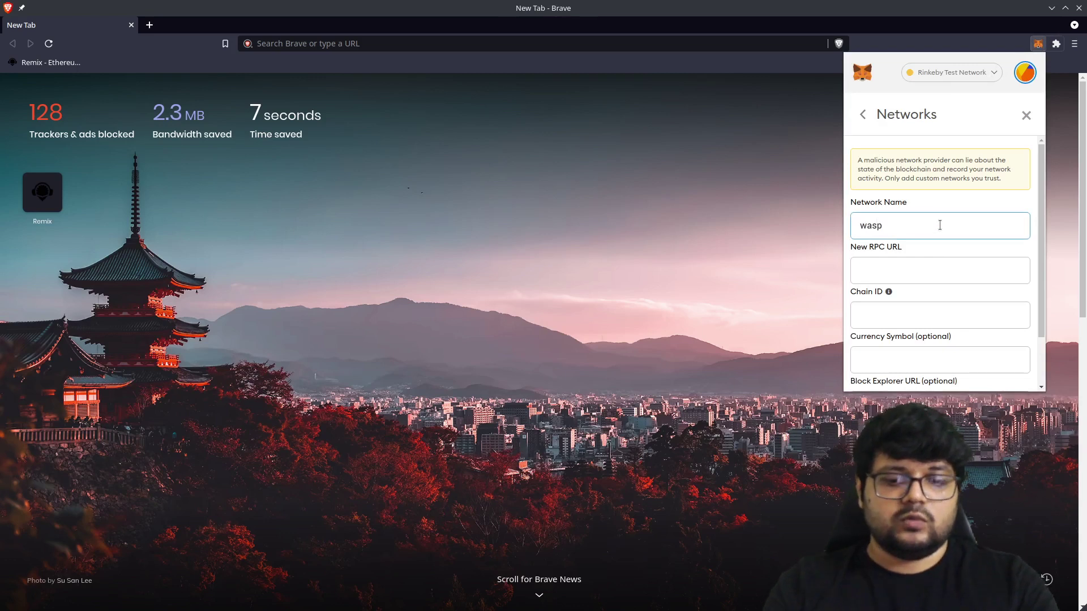
pyautogui.write('test')
pyautogui.press('Tab')
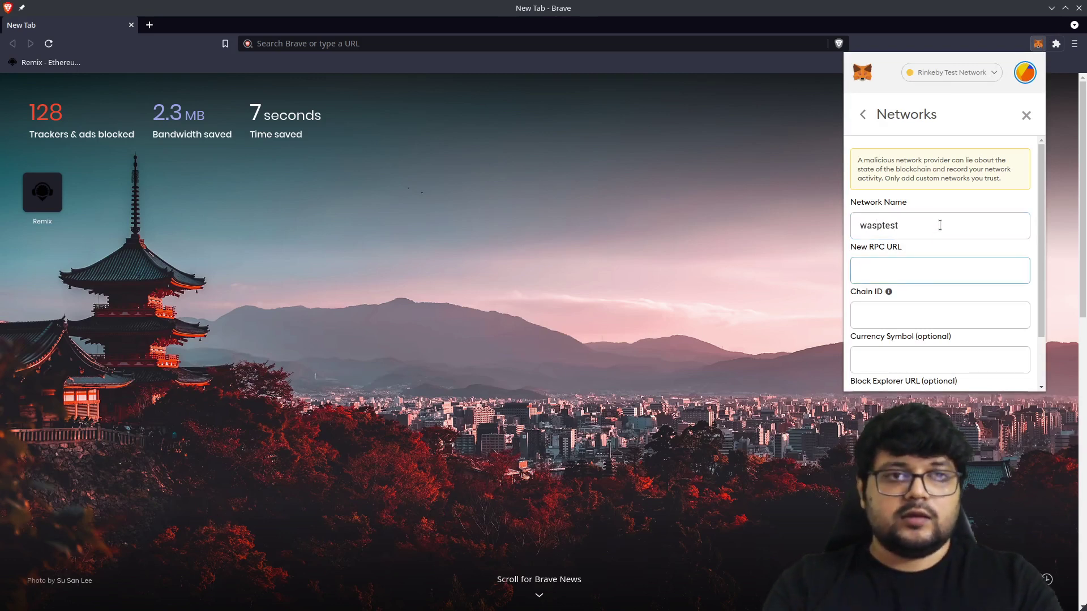
pyautogui.write('http:')
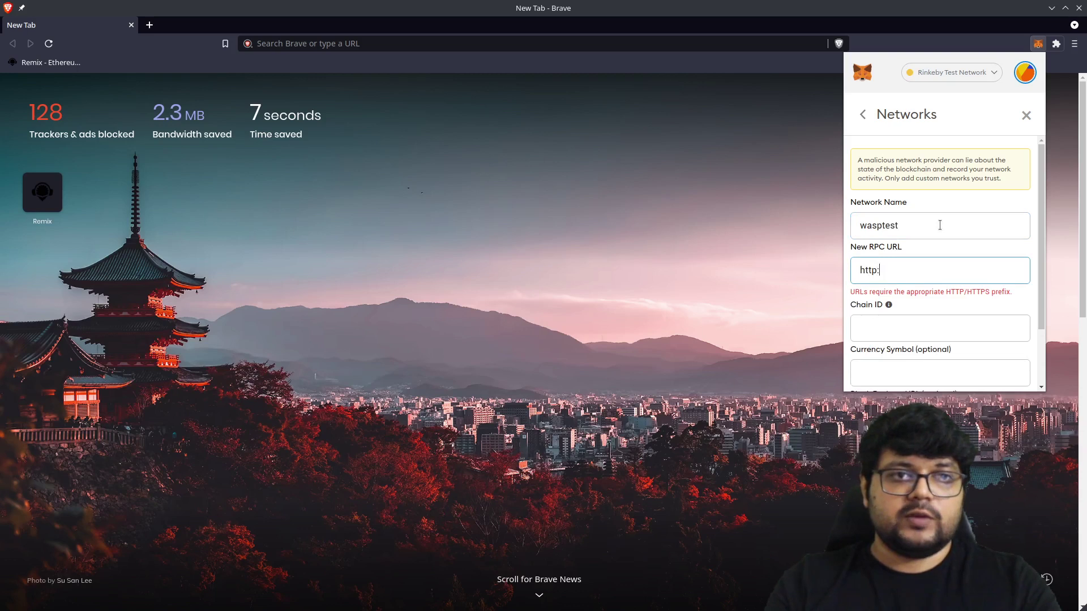
pyautogui.write('//12')
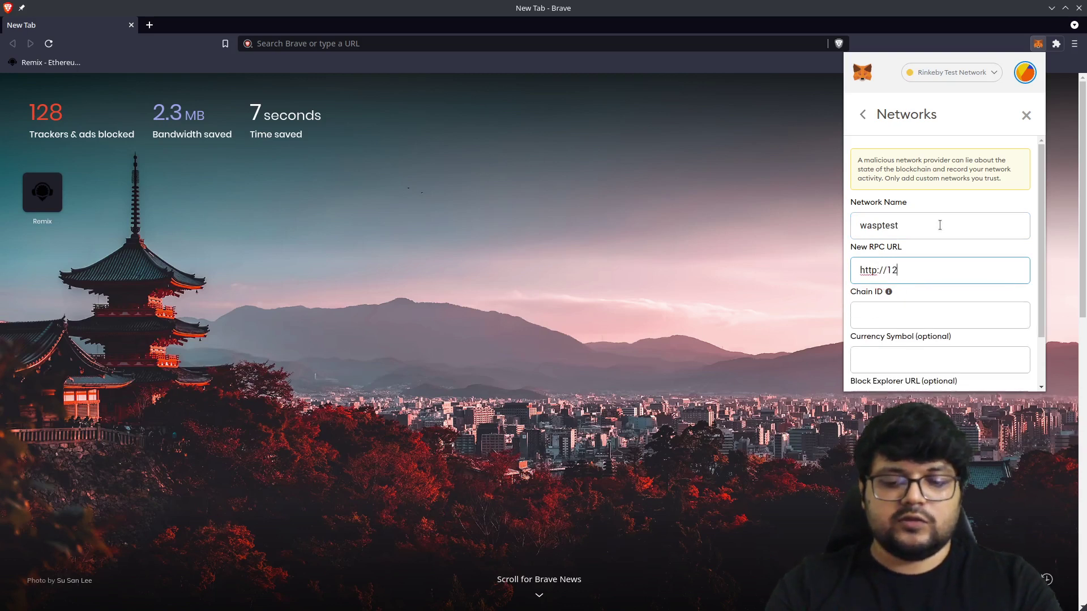
pyautogui.write('7.0.')
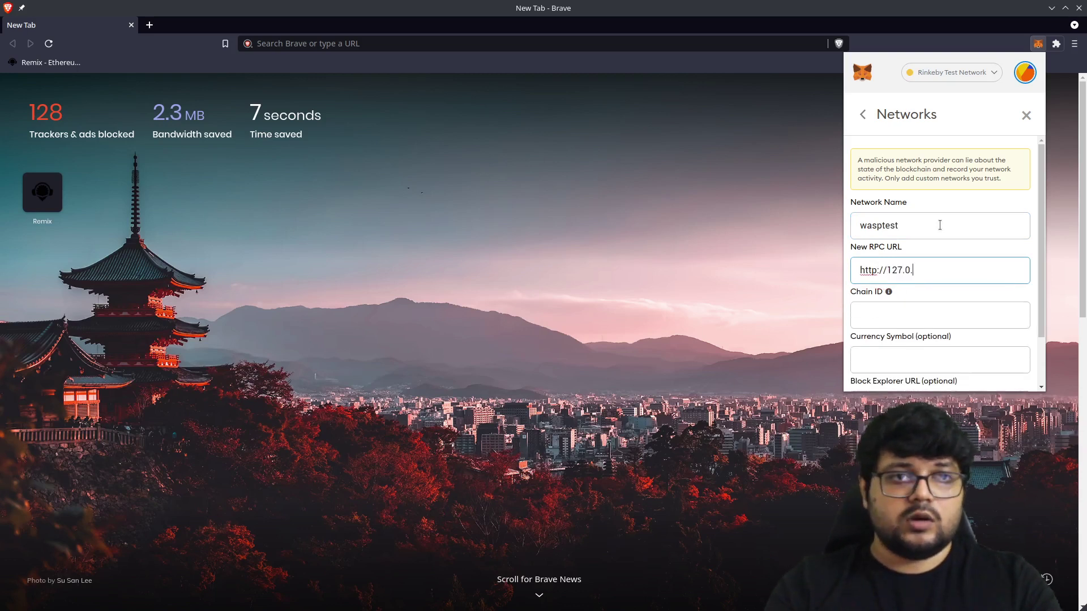
pyautogui.write('0.1:')
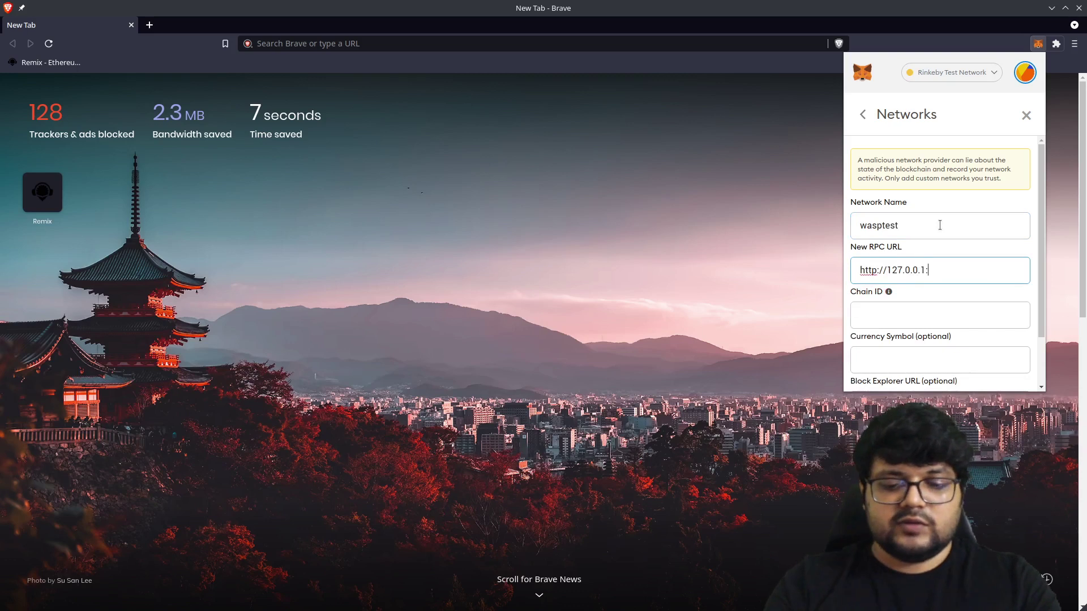
pyautogui.write('8545')
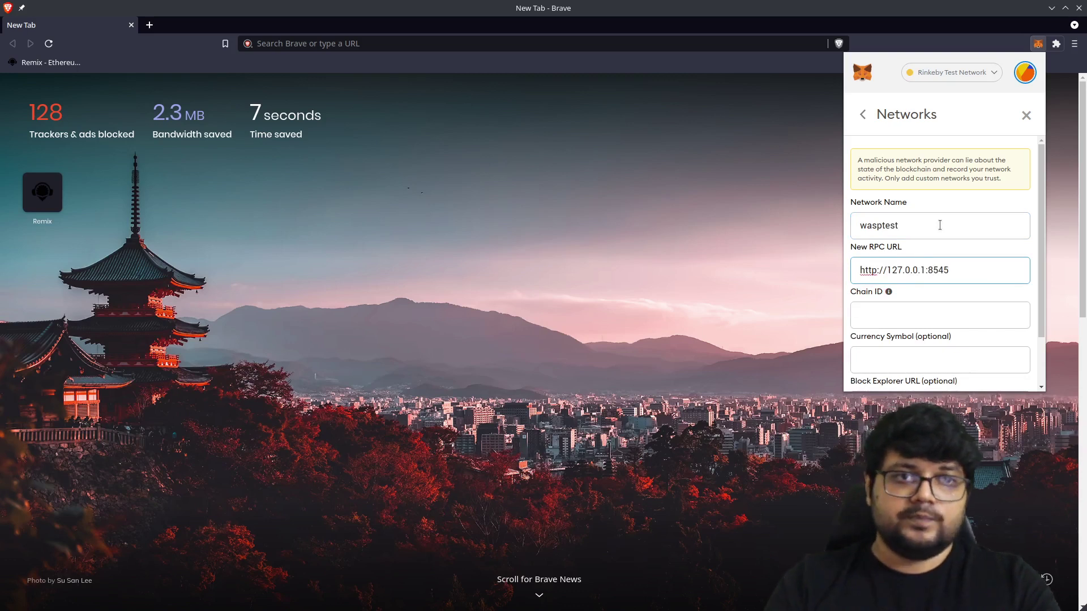
pyautogui.press('Tab')
pyautogui.press('Tab')
pyautogui.write('1074')
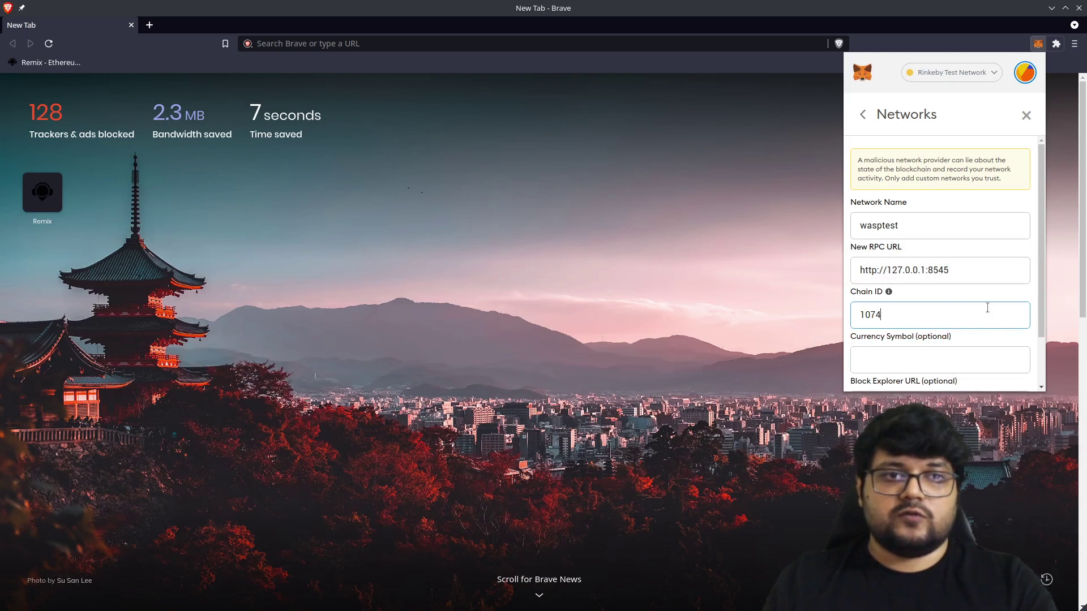
pyautogui.scroll(-1, 985, 309)
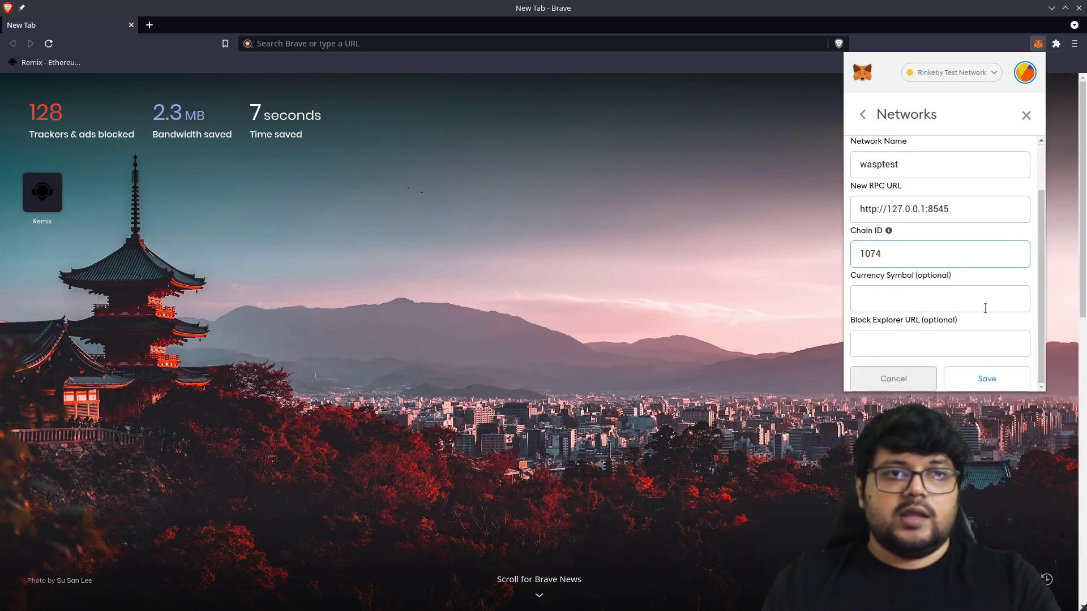
pyautogui.click(992, 385)
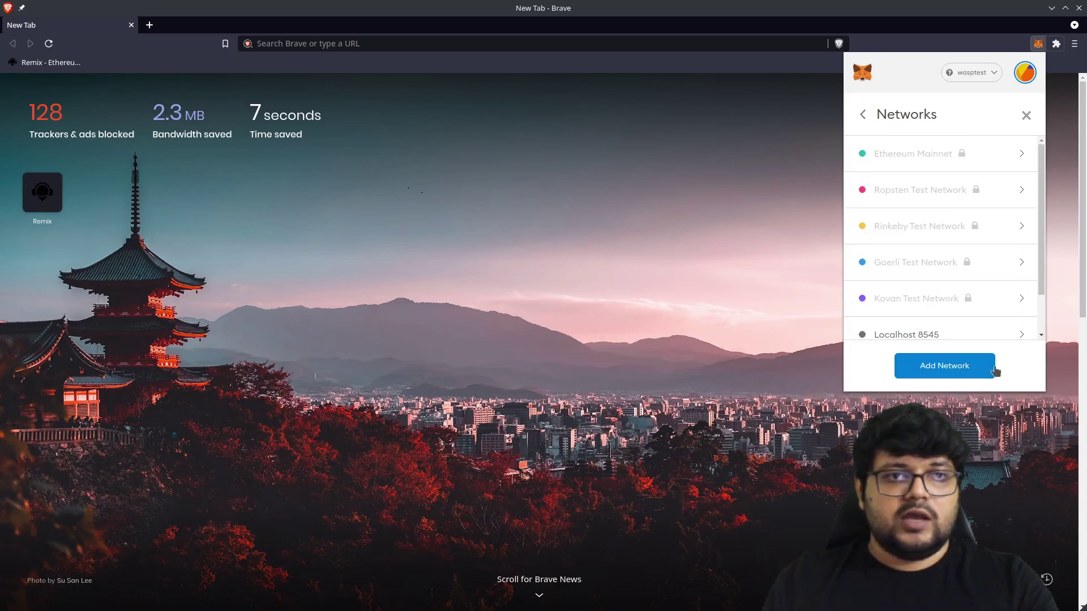
# Review the wasptest network's saved details in Settings and return to the wallet
pyautogui.scroll(-1, 962, 254)
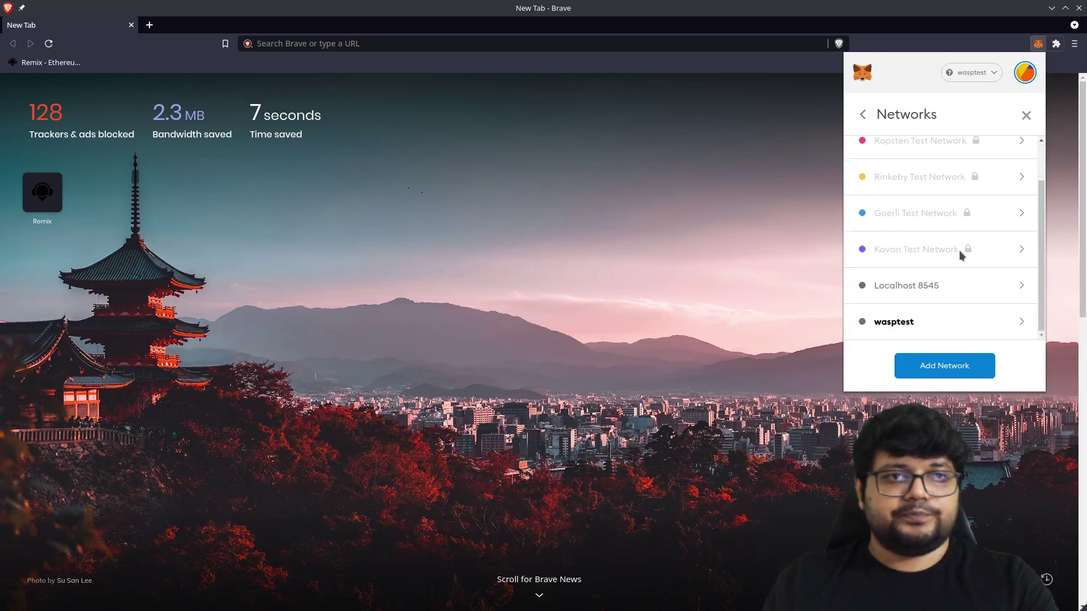
pyautogui.click(911, 324)
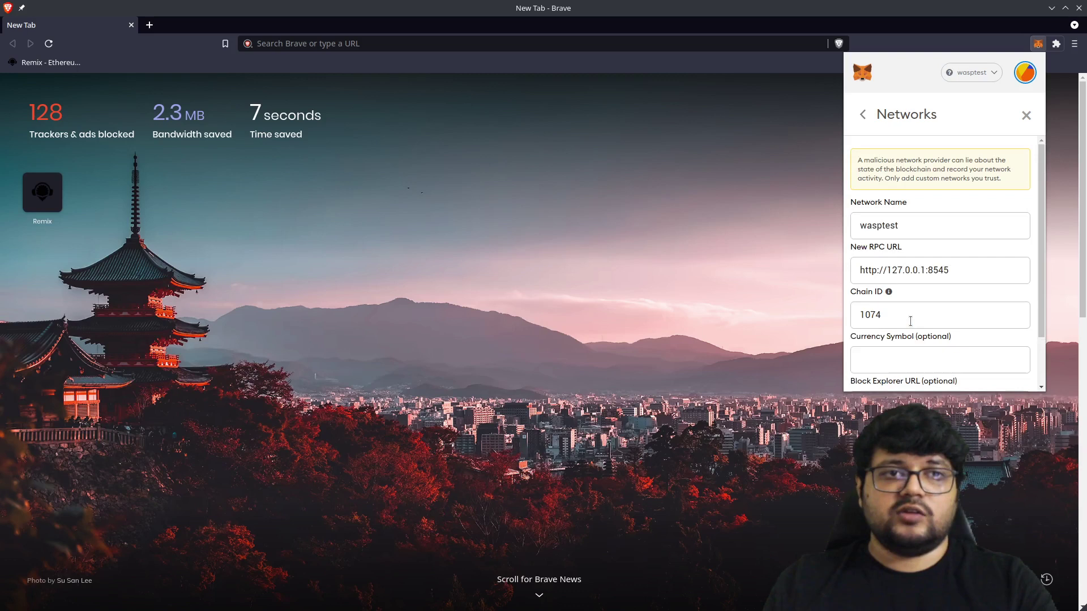
pyautogui.click(863, 118)
pyautogui.click(863, 119)
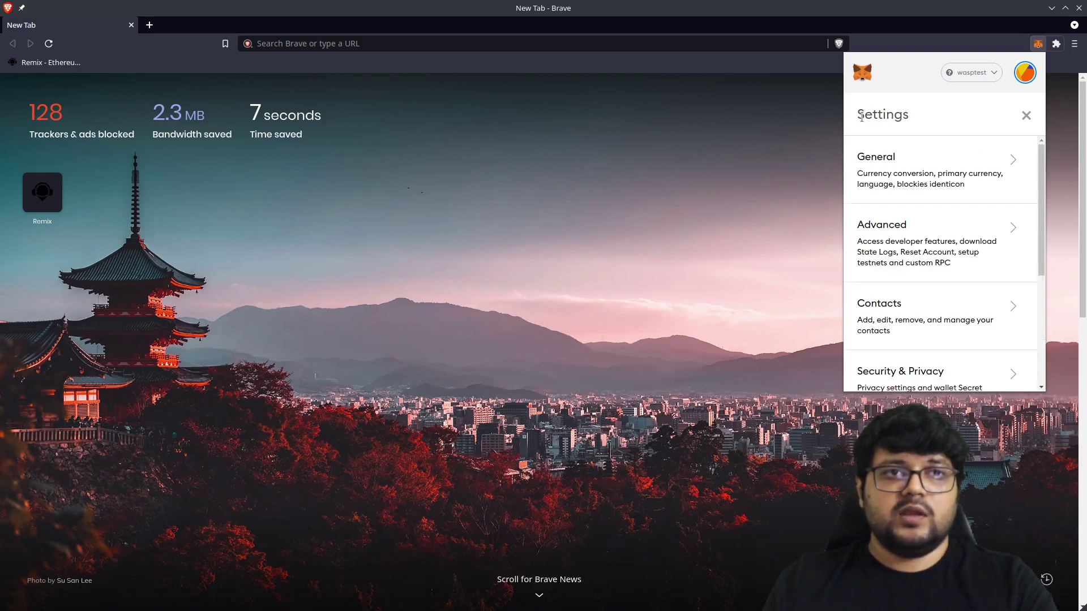
pyautogui.click(1026, 117)
pyautogui.click(983, 74)
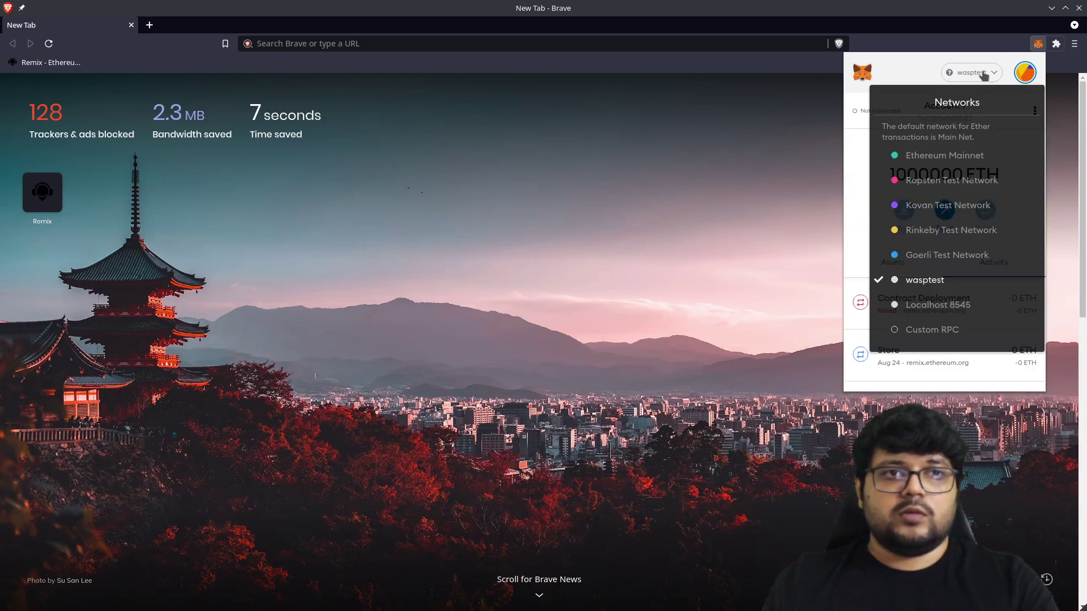
pyautogui.click(983, 74)
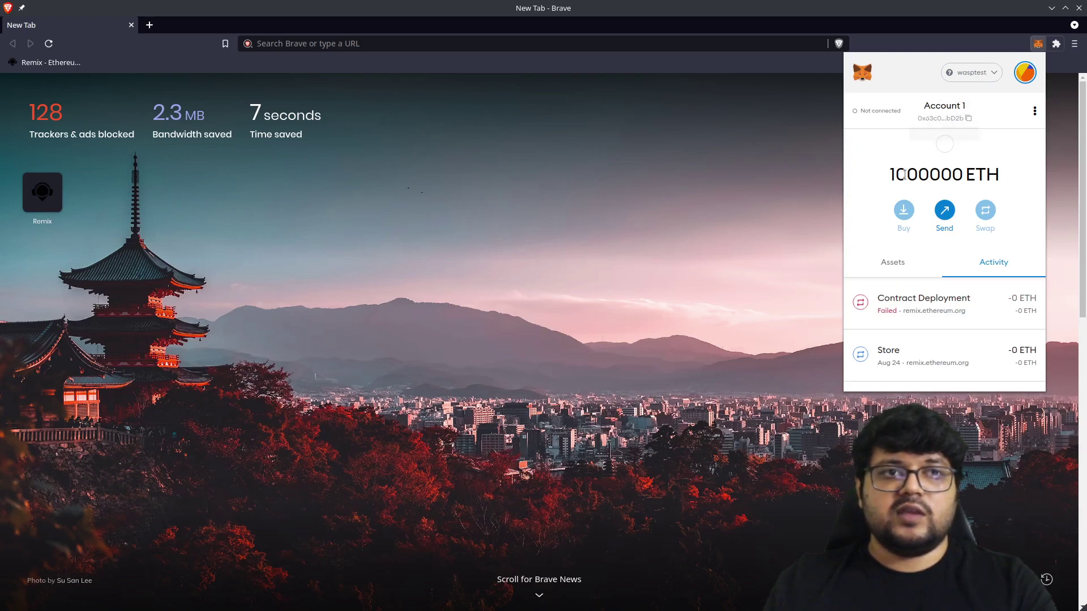
# Confirm Account 1 shows 1000000 ETH on wasptest and close the MetaMask popup
pyautogui.moveTo(888, 175); pyautogui.dragTo(967, 183)
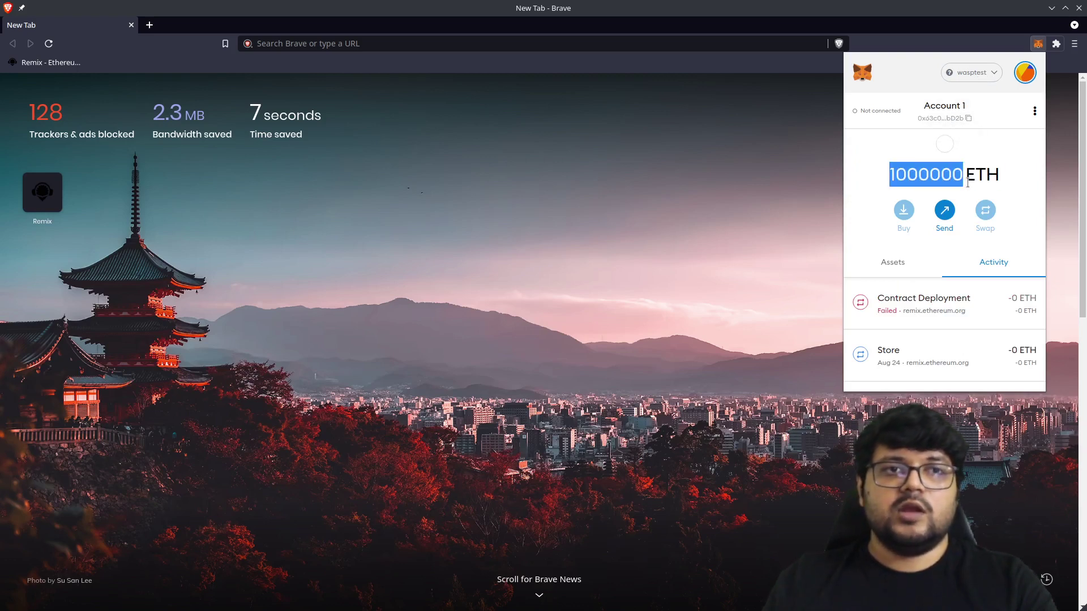
pyautogui.click(930, 172)
pyautogui.click(767, 190)
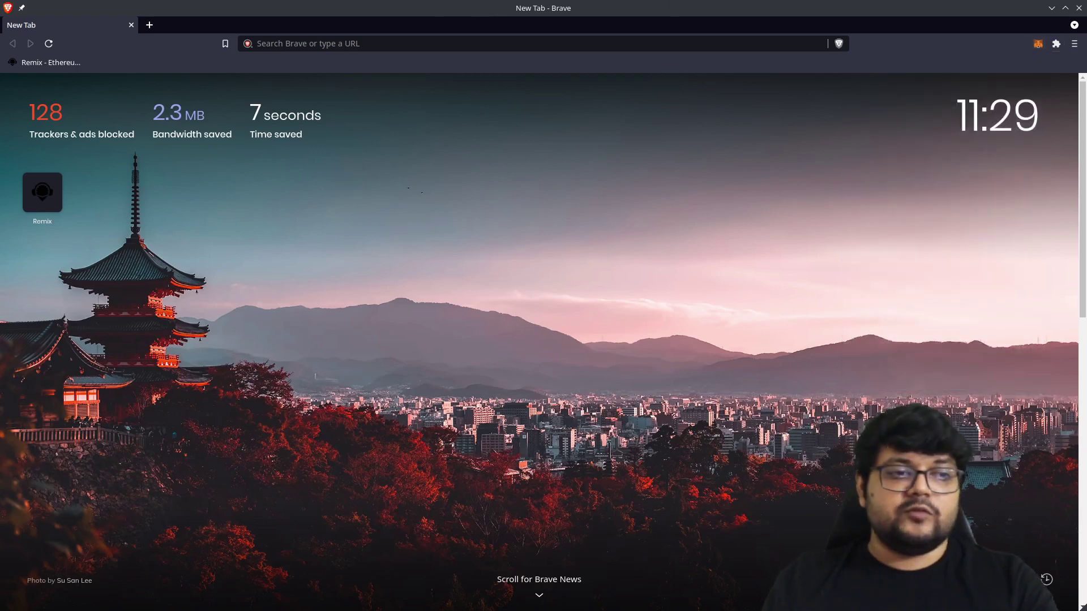
# Bring Konsole forward to see the :8545 JSON-RPC server logging six POST requests with status 200
pyautogui.hotkey('alt', 'Tab')
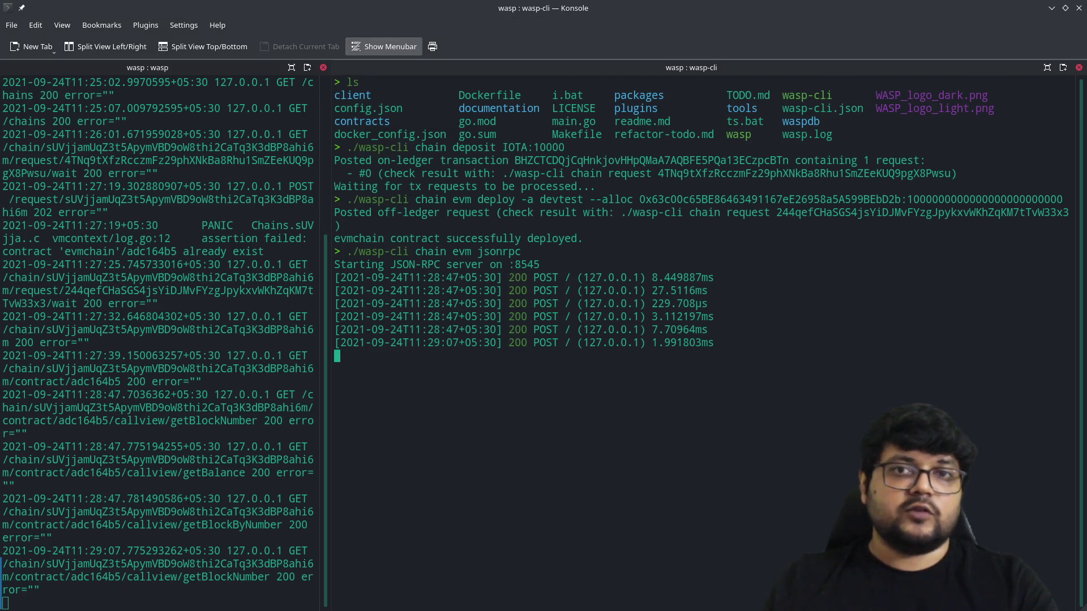